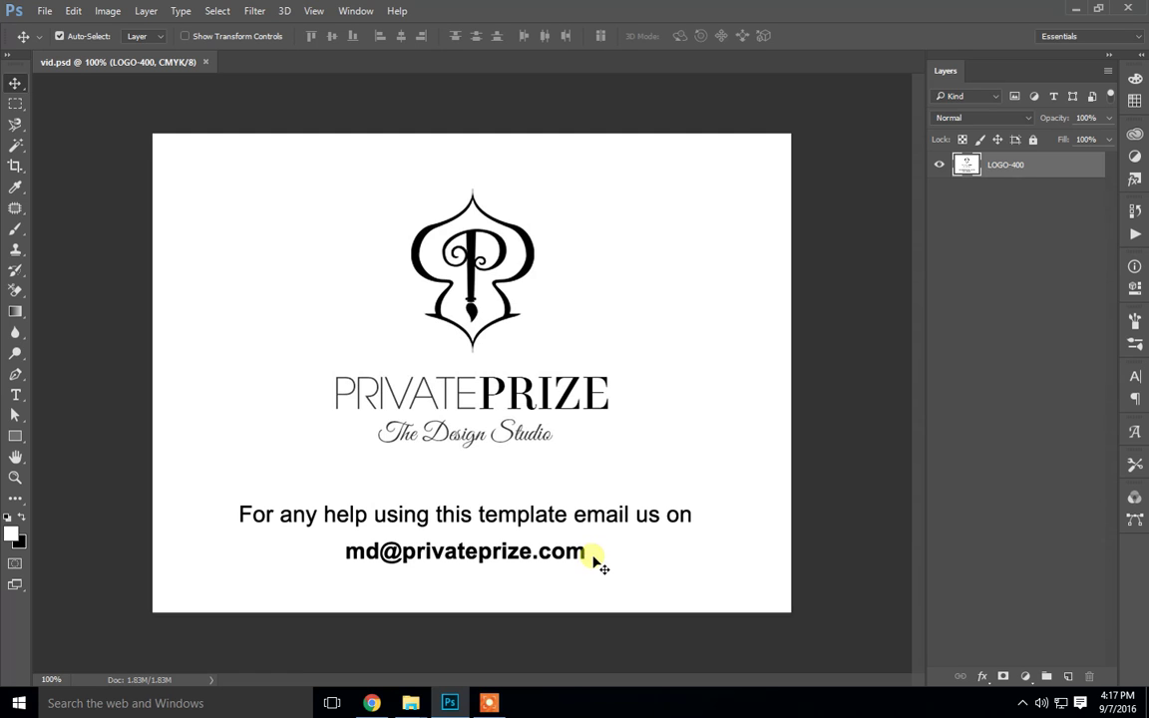
Drag my pic.jpg from the water-dress\1 Explorer folder into Photoshop as a new document.
click(411, 704)
click(570, 653)
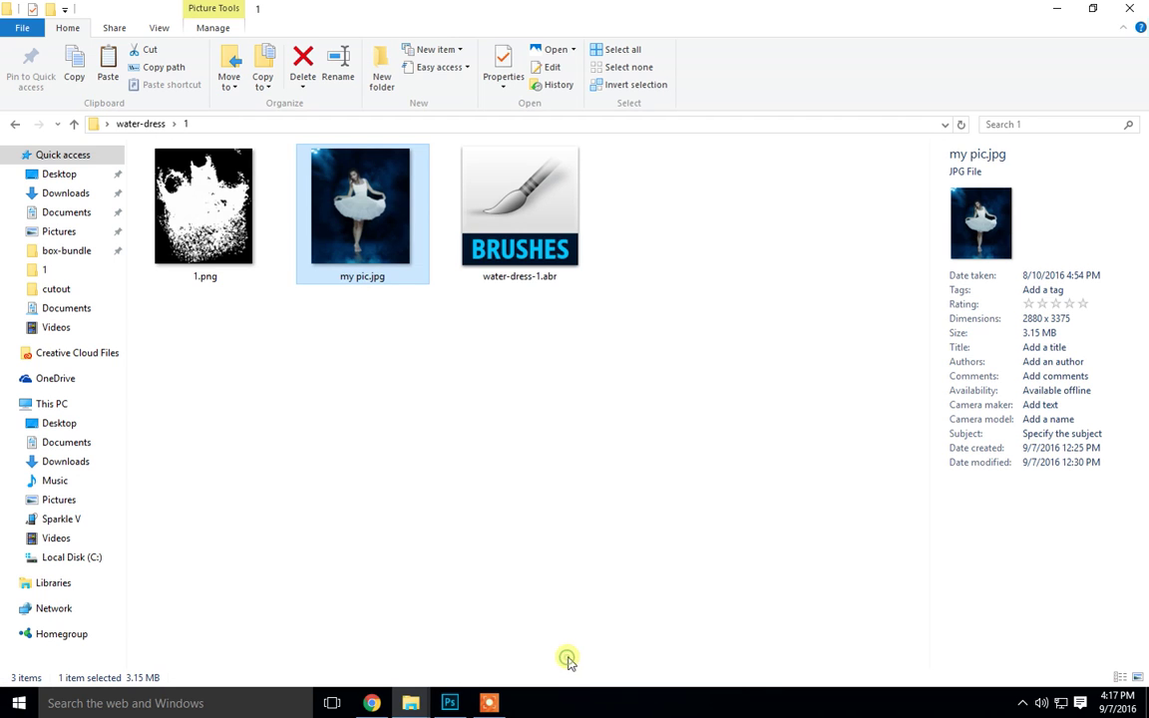
click(334, 319)
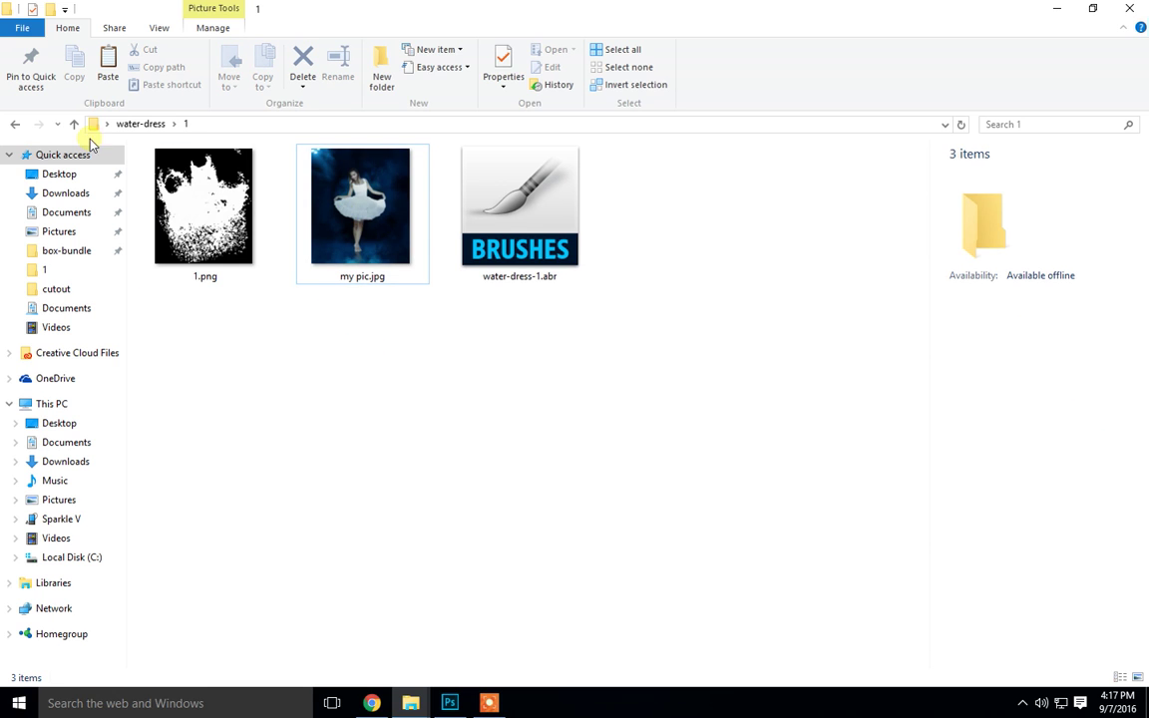
click(339, 186)
click(329, 331)
click(354, 190)
mouse_move(355, 192)
mouse_down()
mouse_move(456, 681)
mouse_move(446, 47)
mouse_up()
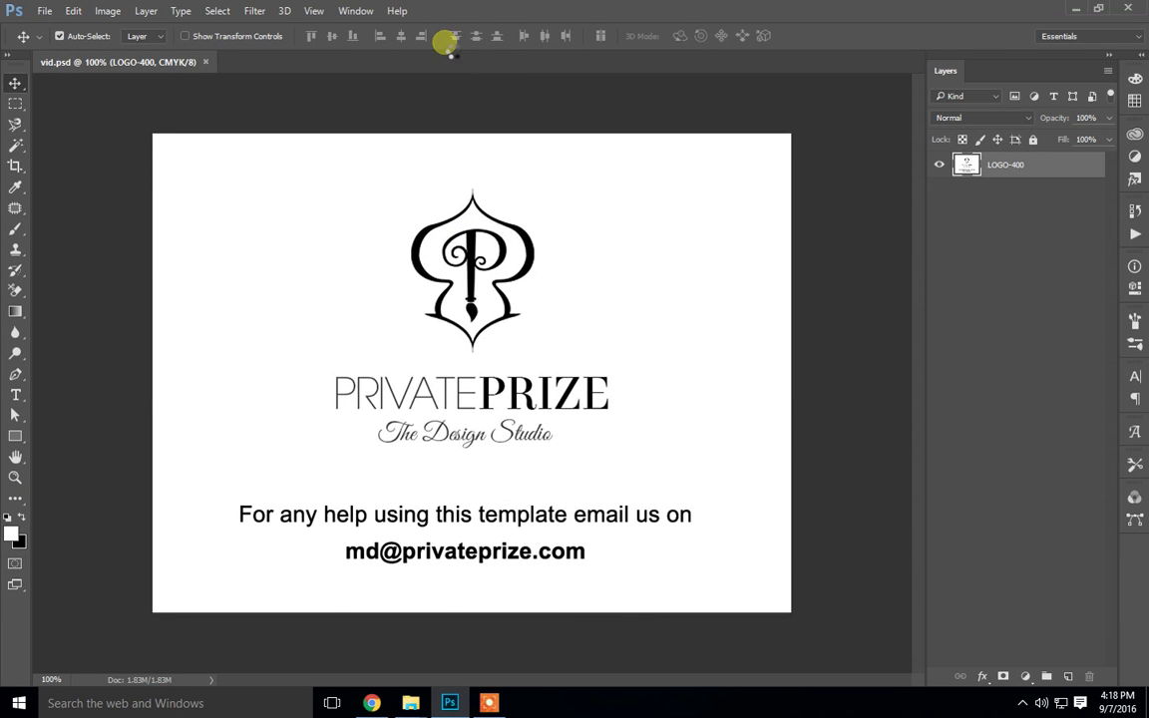
drag(445, 47, 448, 45)
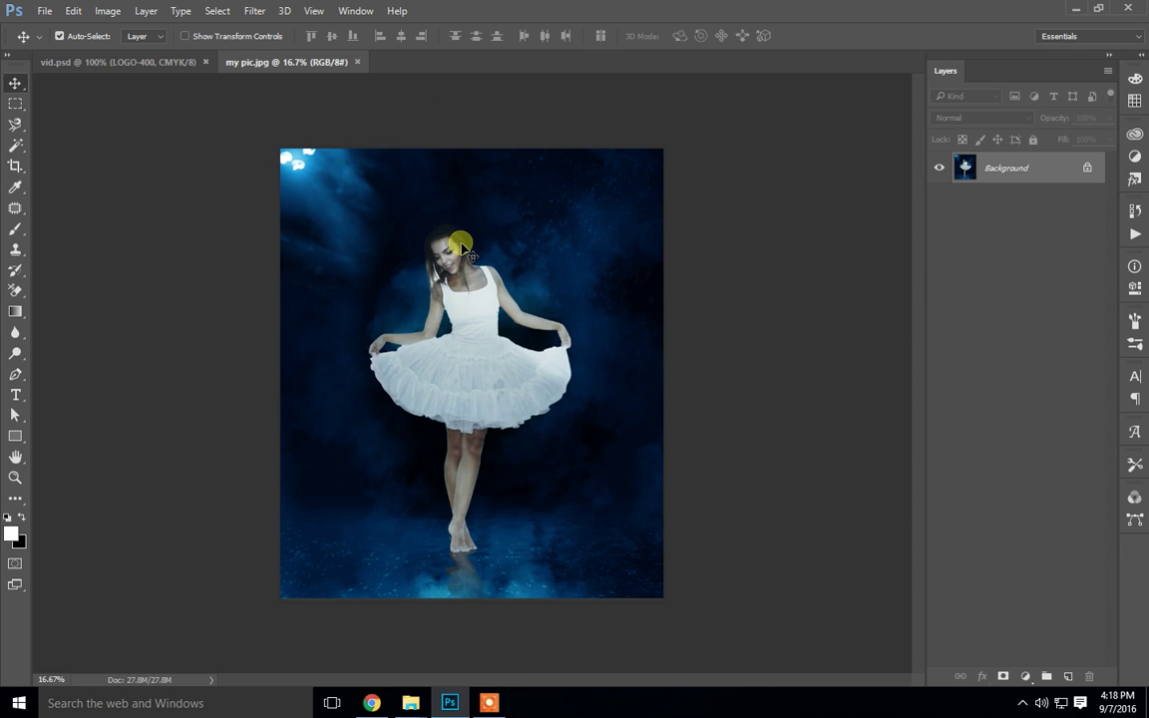
Zoom the dancer photo to 25%, scroll the canvas and select the Brush tool.
click(15, 477)
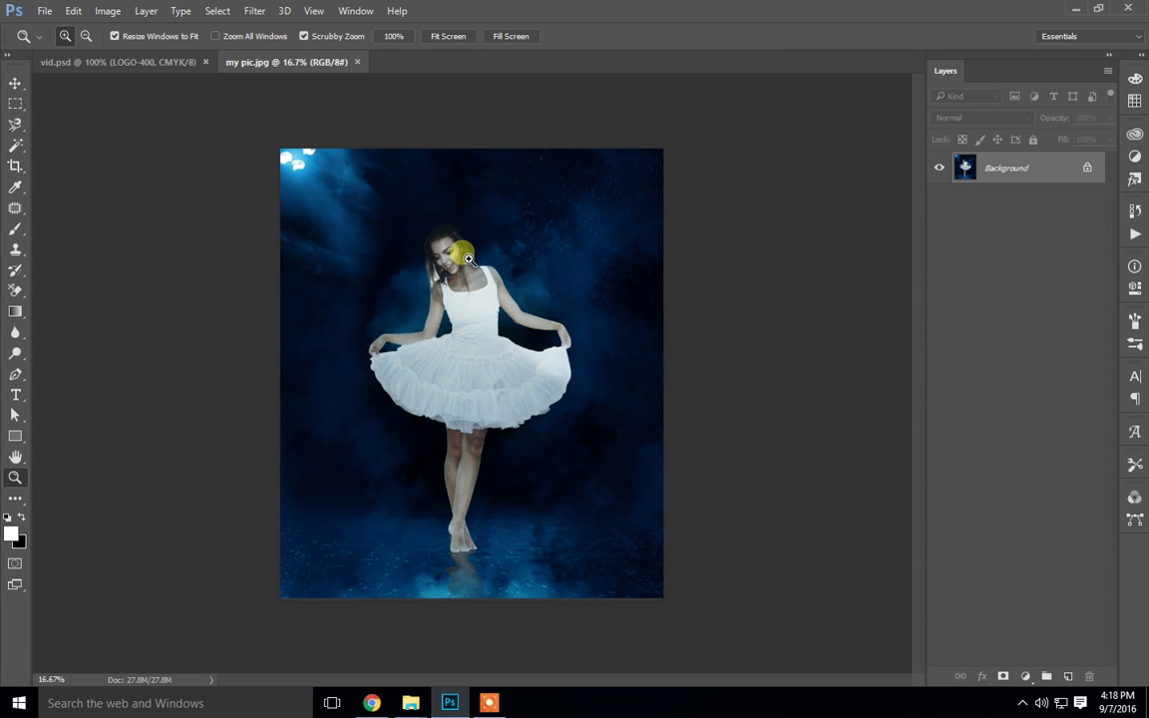
click(468, 259)
click(15, 84)
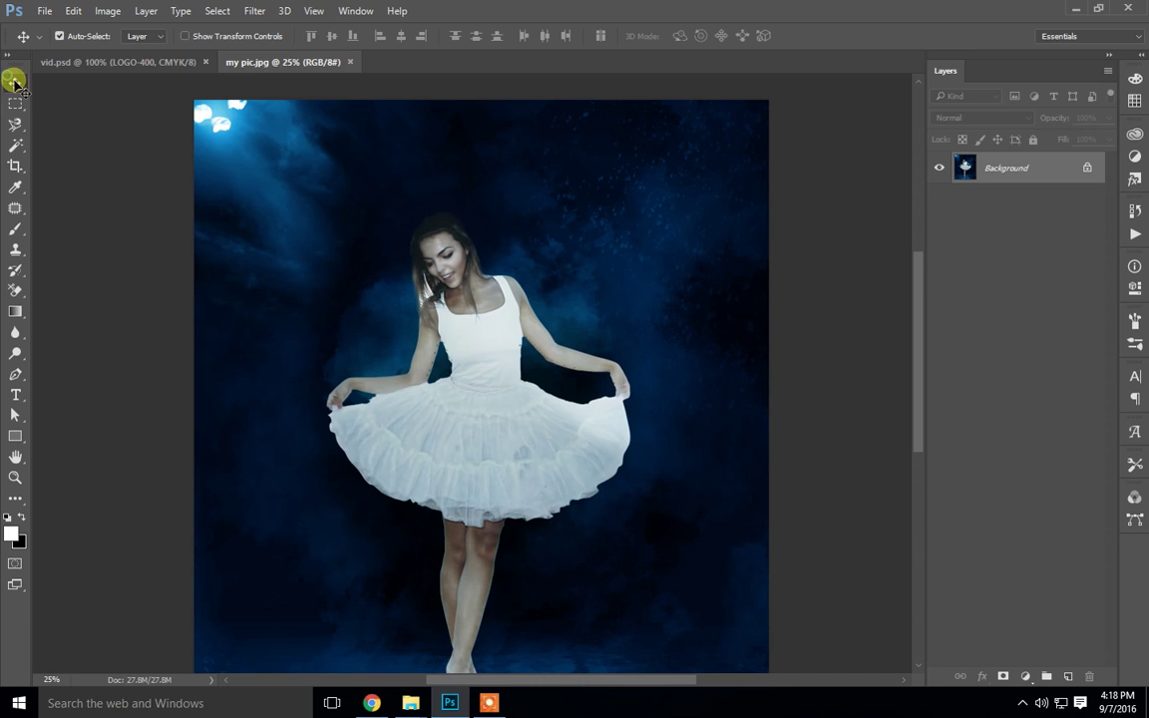
scroll(431, 387, down, 4)
scroll(431, 389, down, 1)
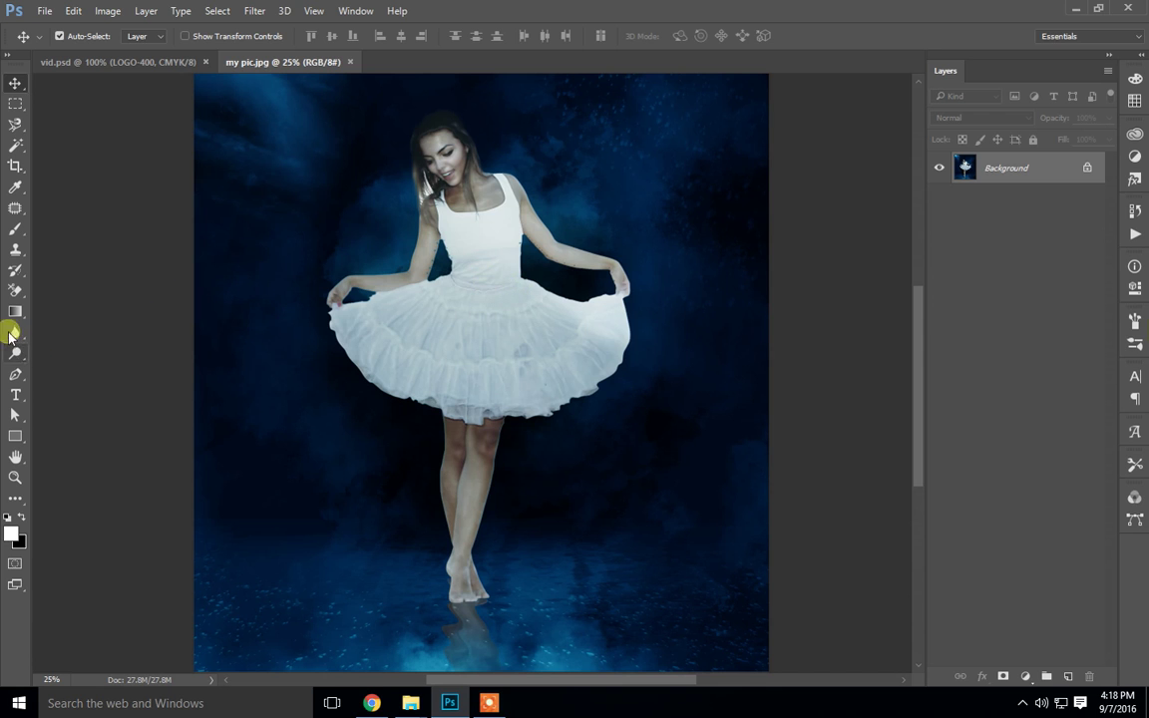
click(16, 231)
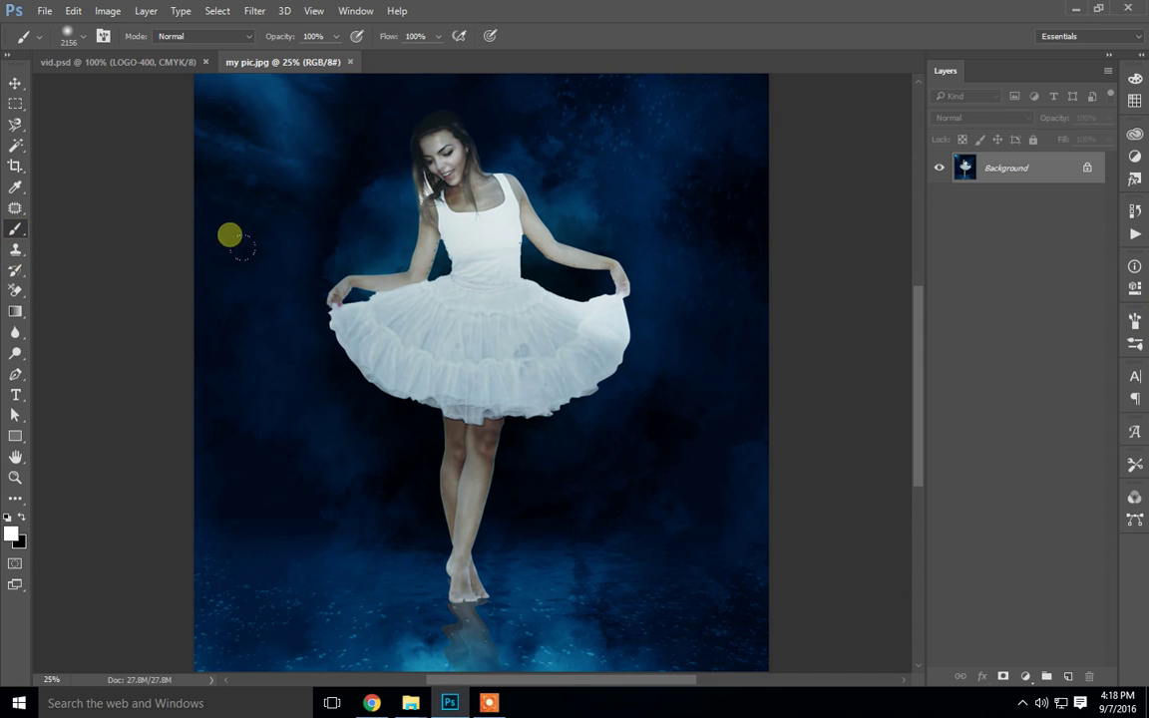
Load the water-dress-1.abr brush set and select its 2156 water-splash brush.
right_click(444, 288)
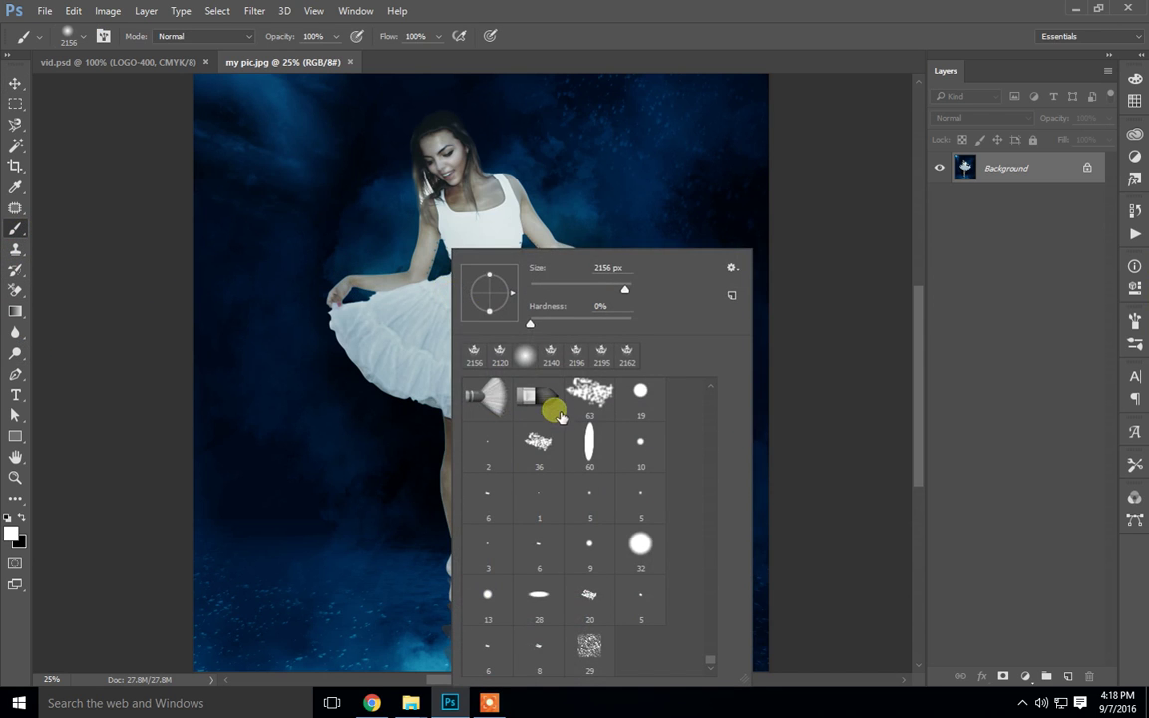
click(730, 268)
click(781, 418)
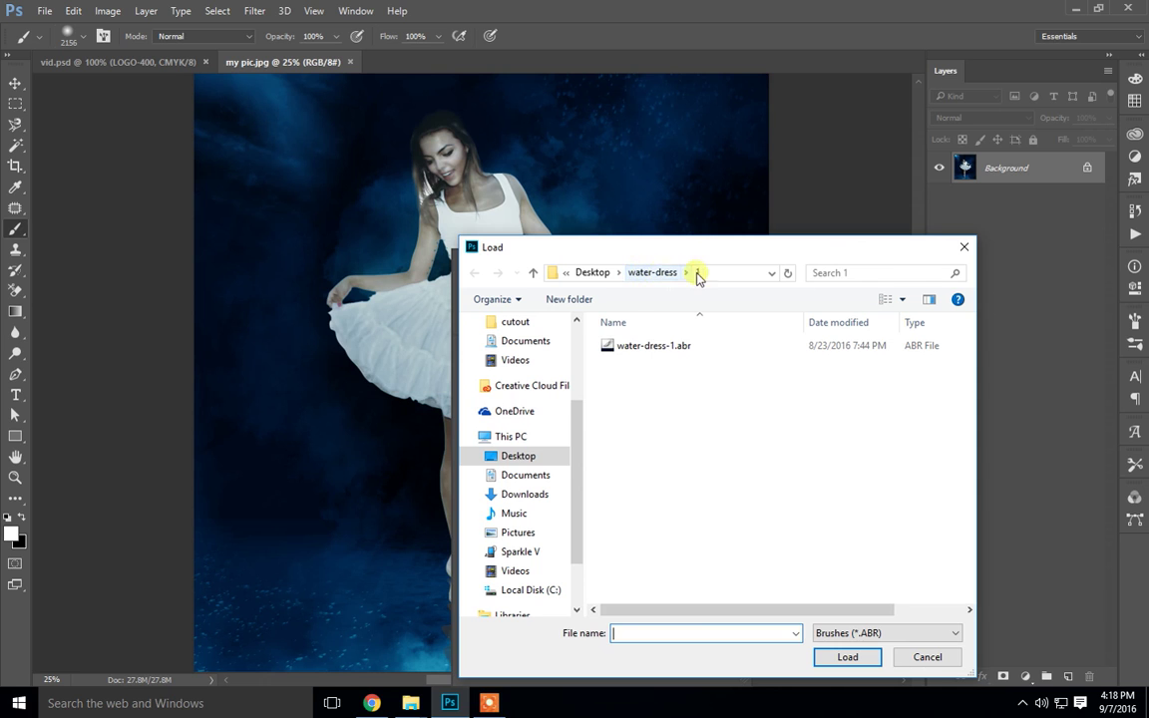
click(638, 347)
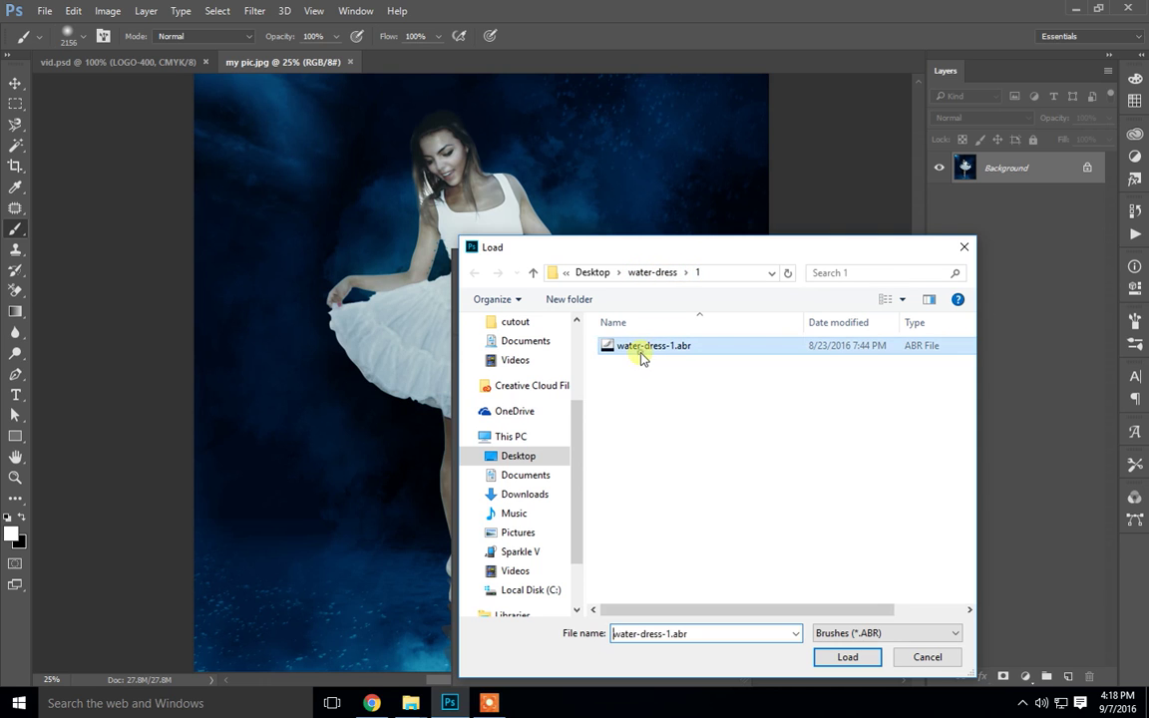
click(769, 346)
click(828, 657)
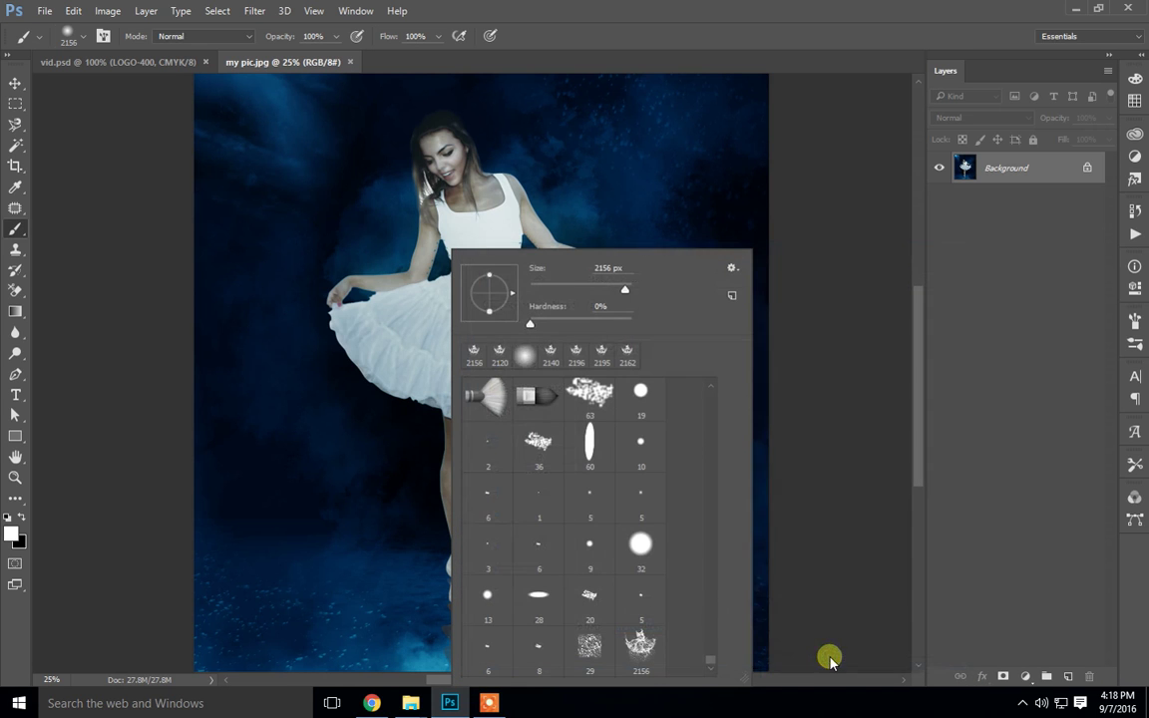
click(640, 646)
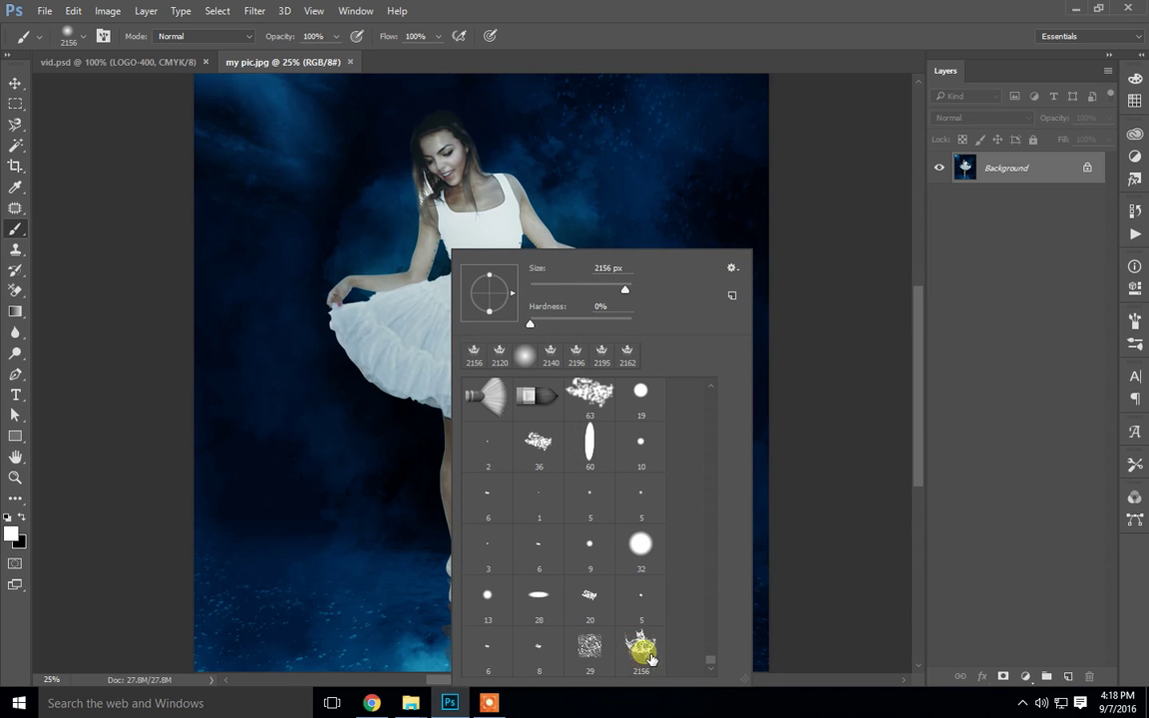
click(921, 487)
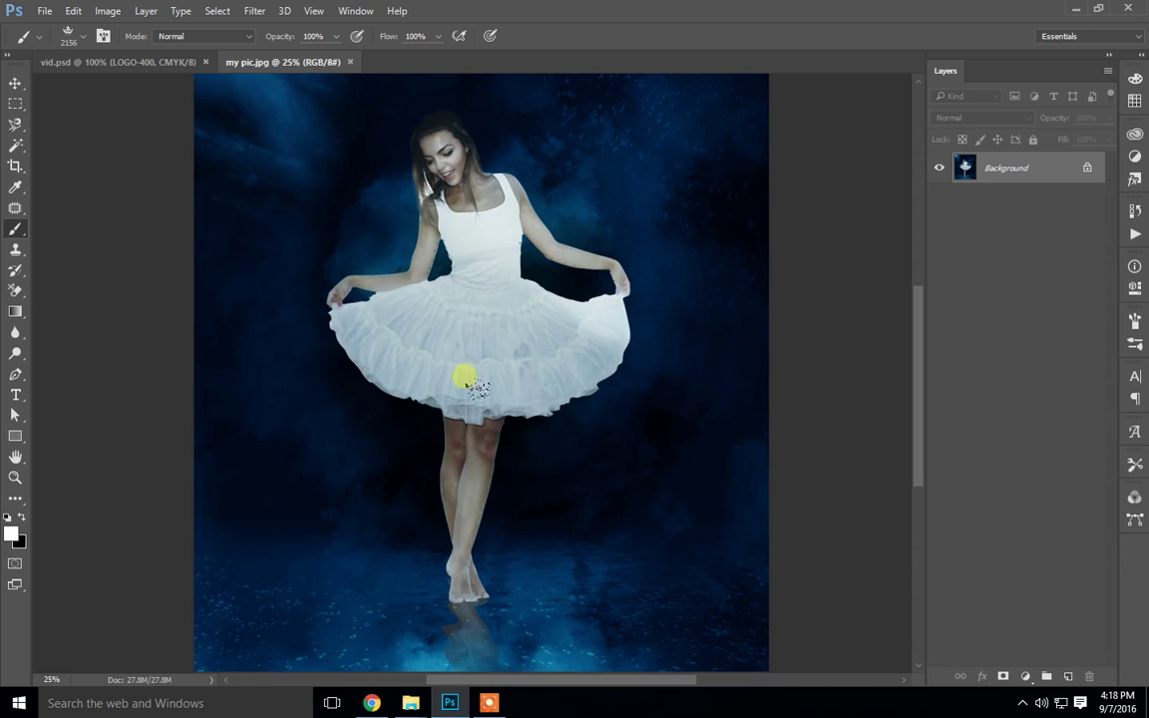
Keep white (ffffff) as the foreground painting colour.
click(15, 540)
drag(727, 333, 704, 307)
click(1066, 299)
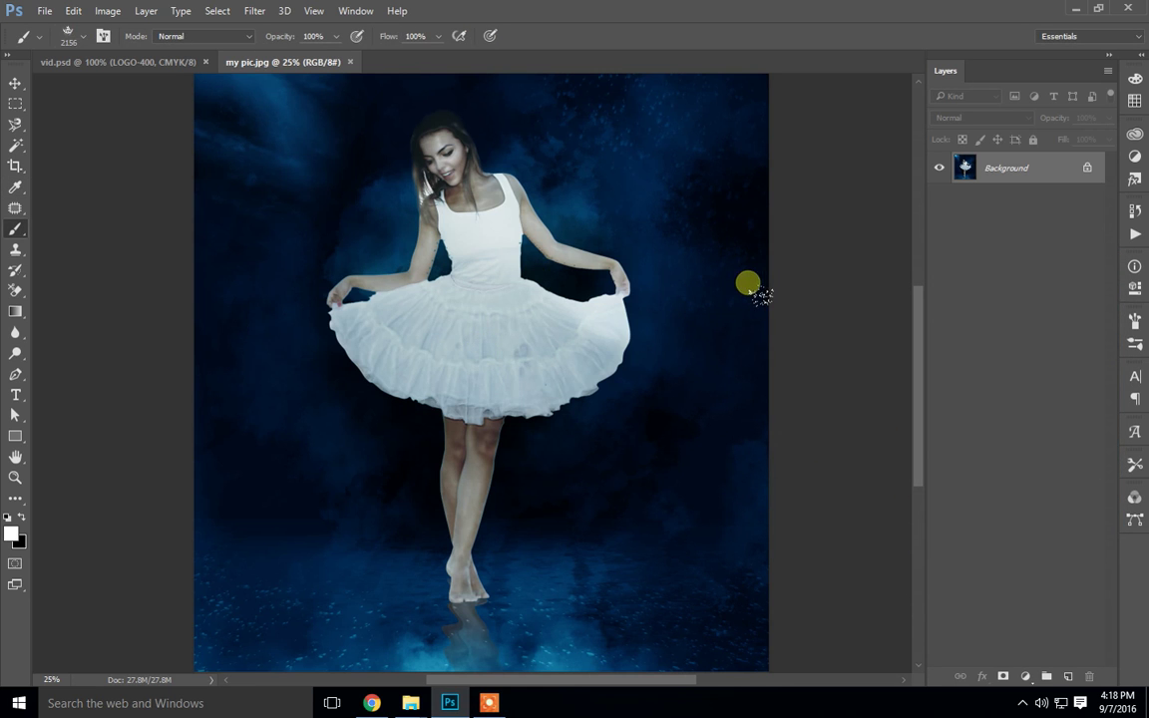
Set the water-splash brush size to 2175 px in the brush presets.
right_click(742, 278)
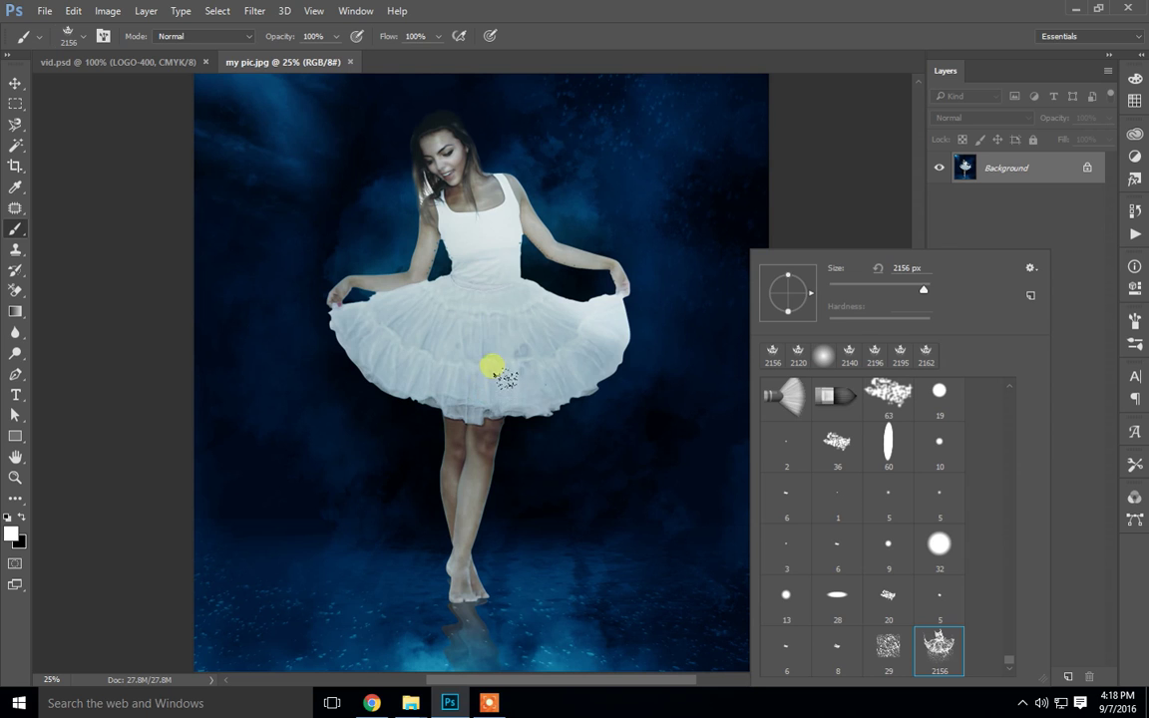
click(922, 287)
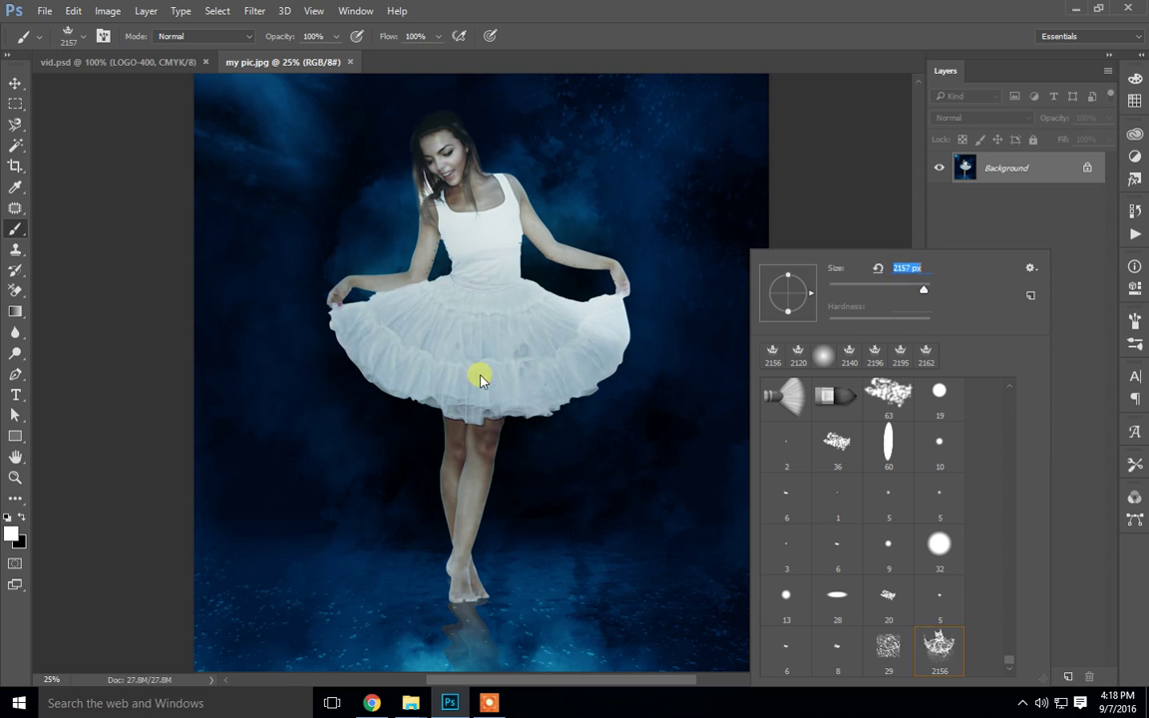
key(Up)
key(Up)
key(Up)
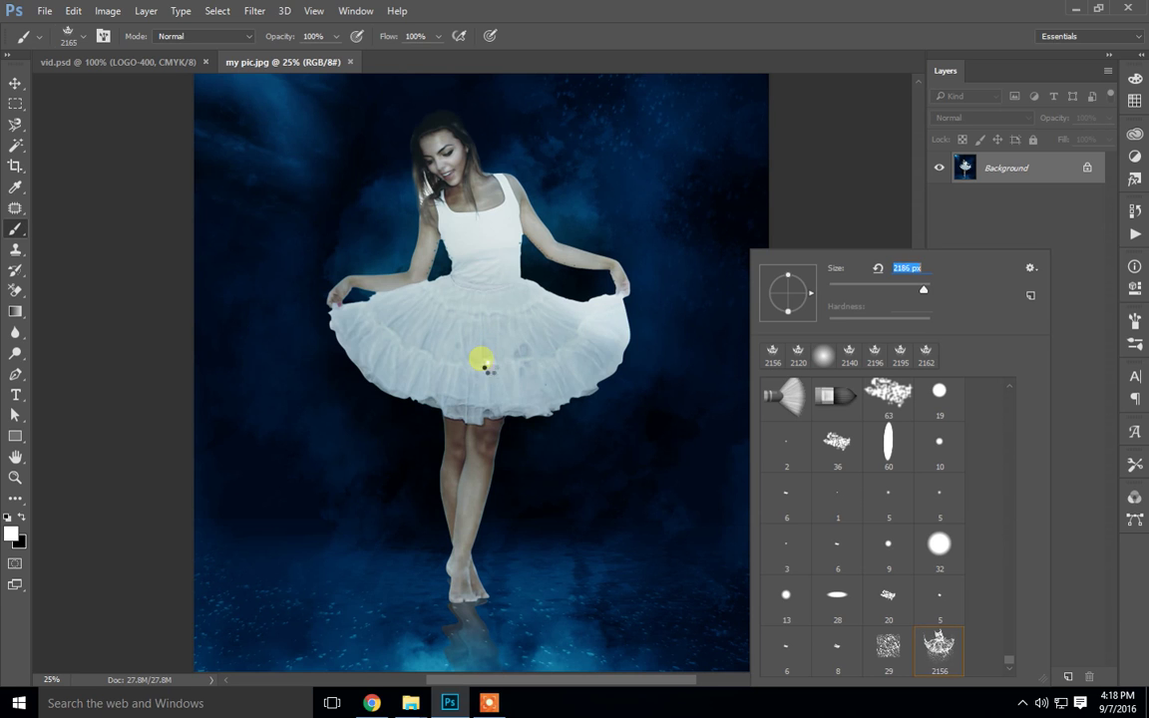
key(Down)
key(Down)
key(Down)
key(Return)
Zoom in on the dancer's head and torso and position the brush over the dress.
scroll(496, 369, up, 1)
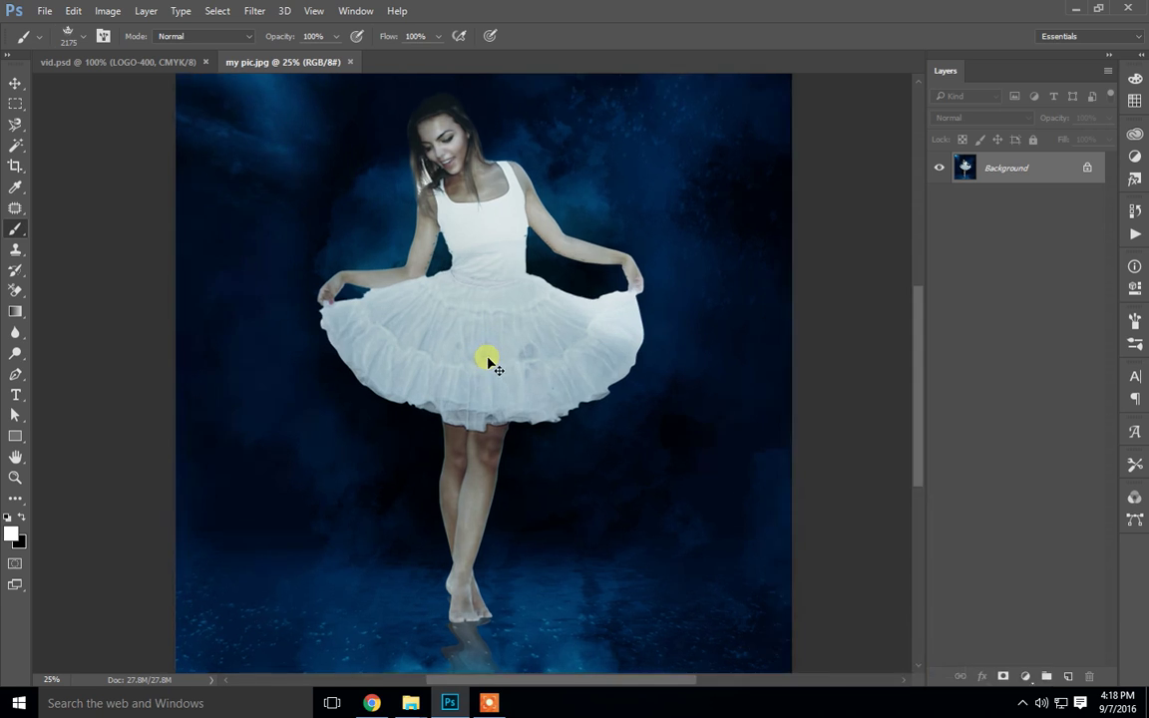
scroll(538, 341, up, 1)
drag(544, 393, 534, 477)
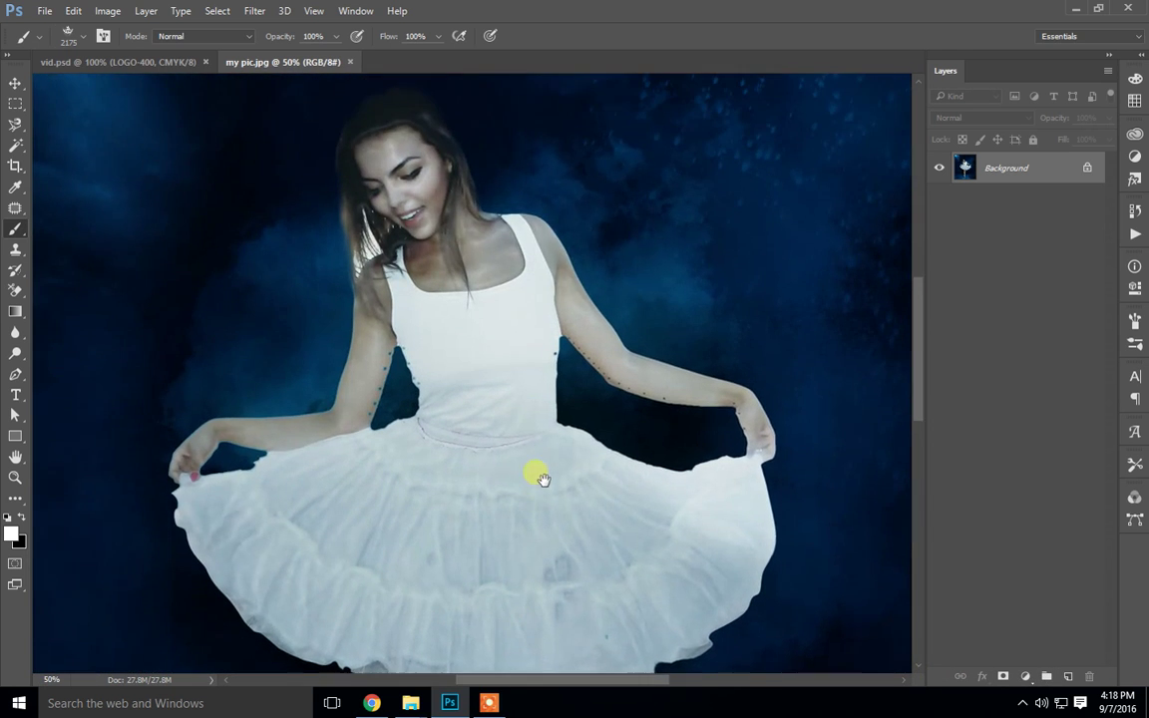
scroll(520, 463, down, 1)
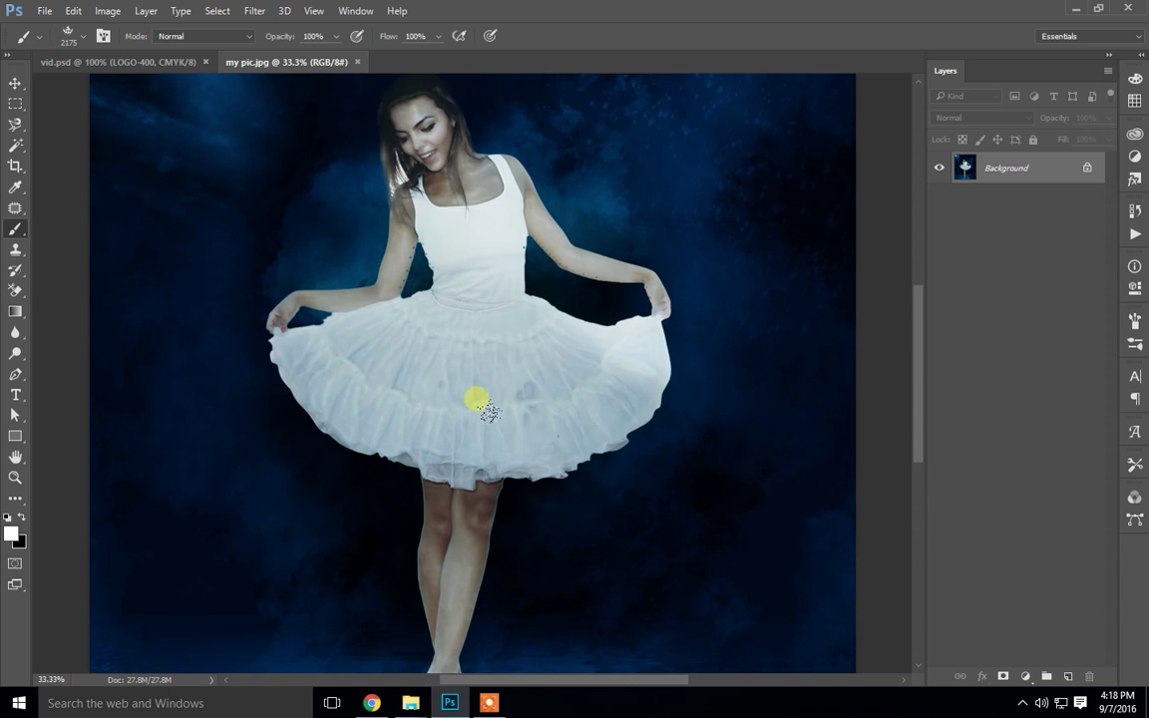
right_click(488, 344)
right_click(774, 198)
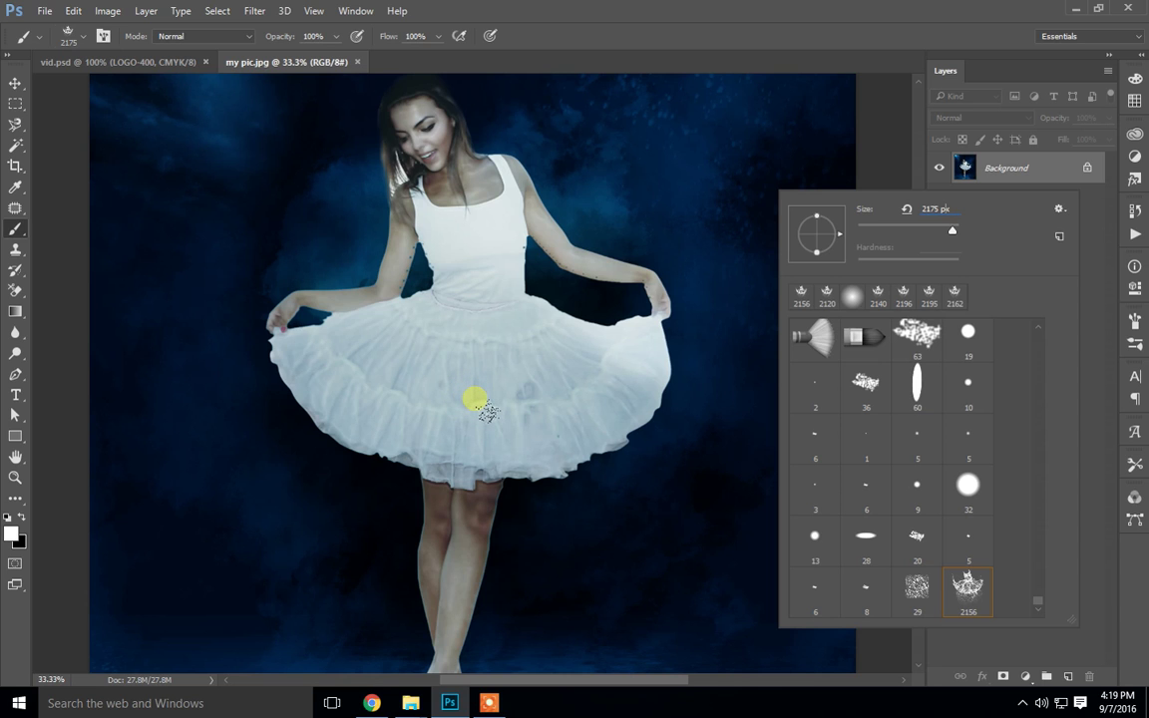
click(477, 401)
Stamp the water splash once over the dress, then zoom out and back to 25% to review.
click(477, 401)
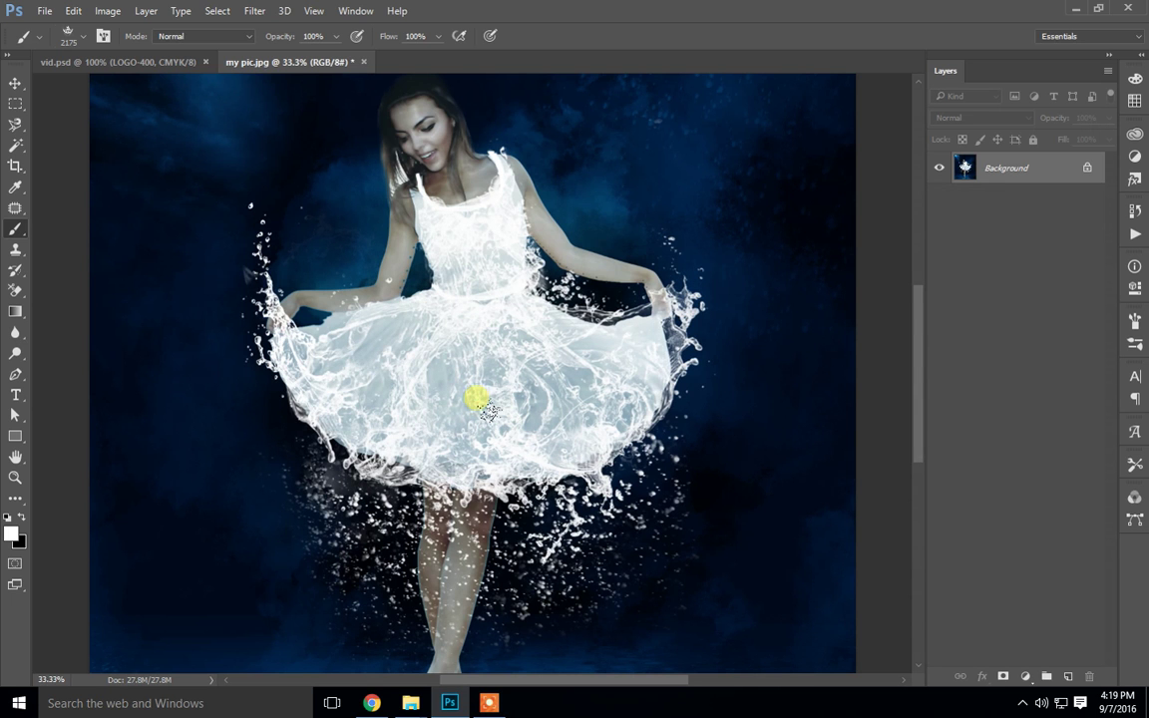
click(12, 83)
drag(451, 484, 454, 431)
key(ctrl+minus)
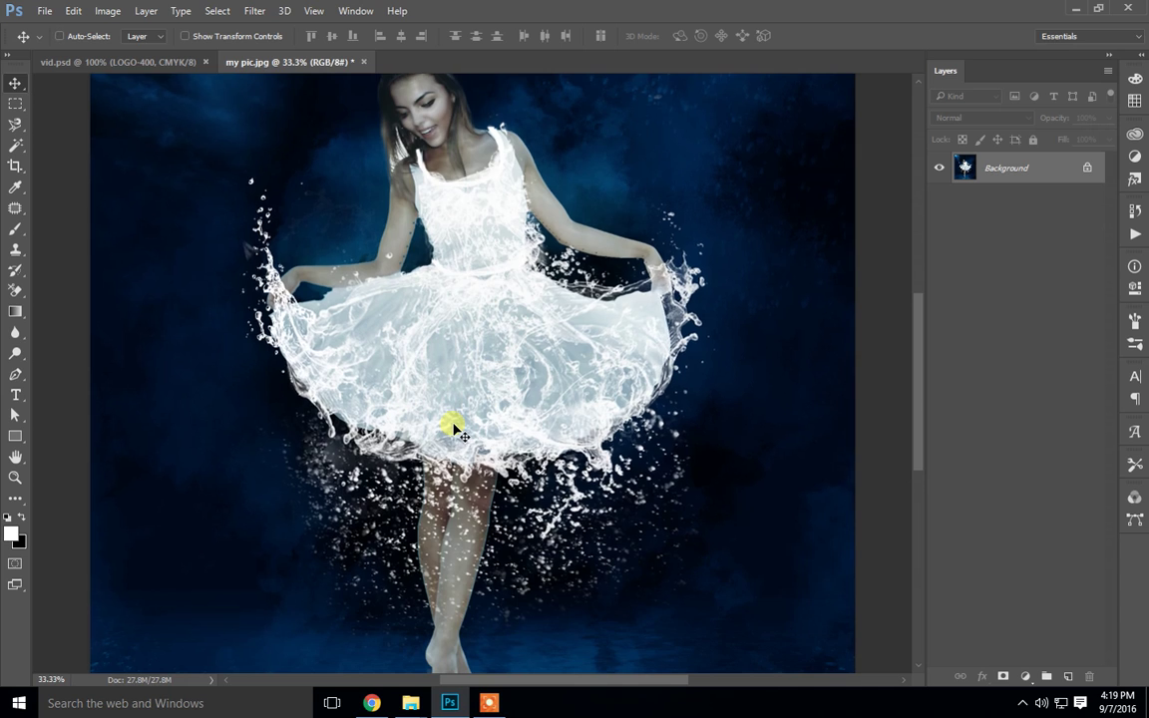
key(ctrl+minus)
key(ctrl+plus)
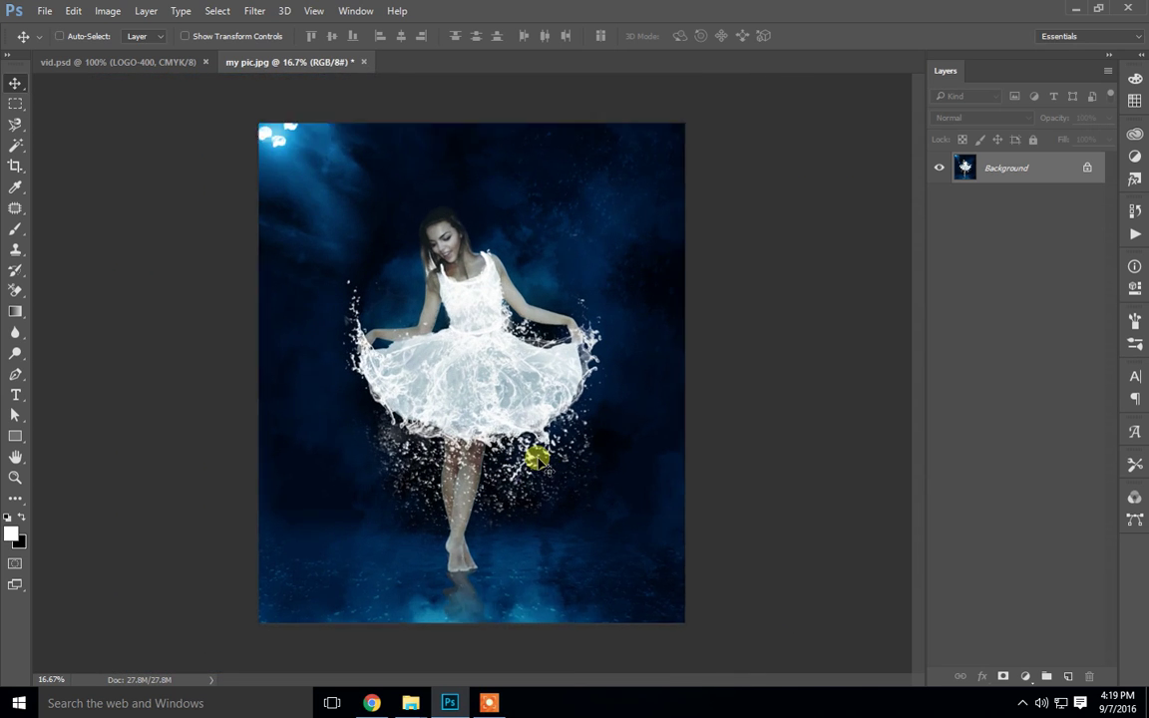
Scroll over the finished splash dress and begin saving it under a new name.
scroll(486, 473, up, 2)
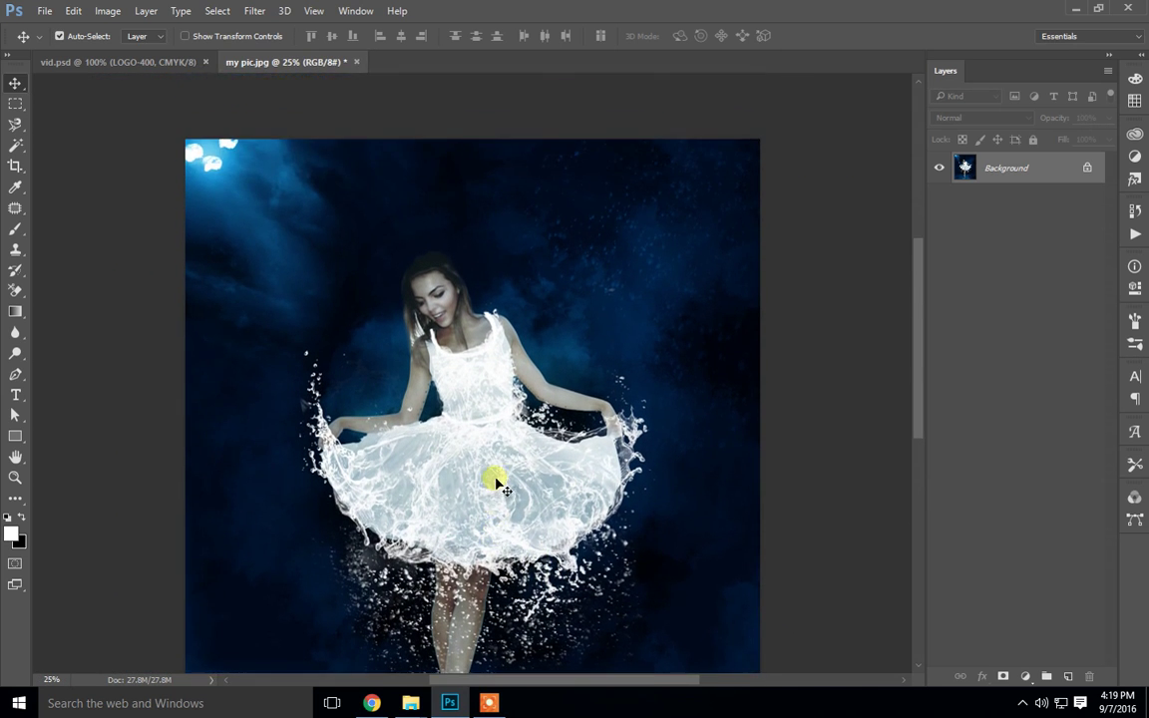
scroll(494, 476, down, 5)
scroll(497, 472, up, 1)
scroll(492, 450, up, 2)
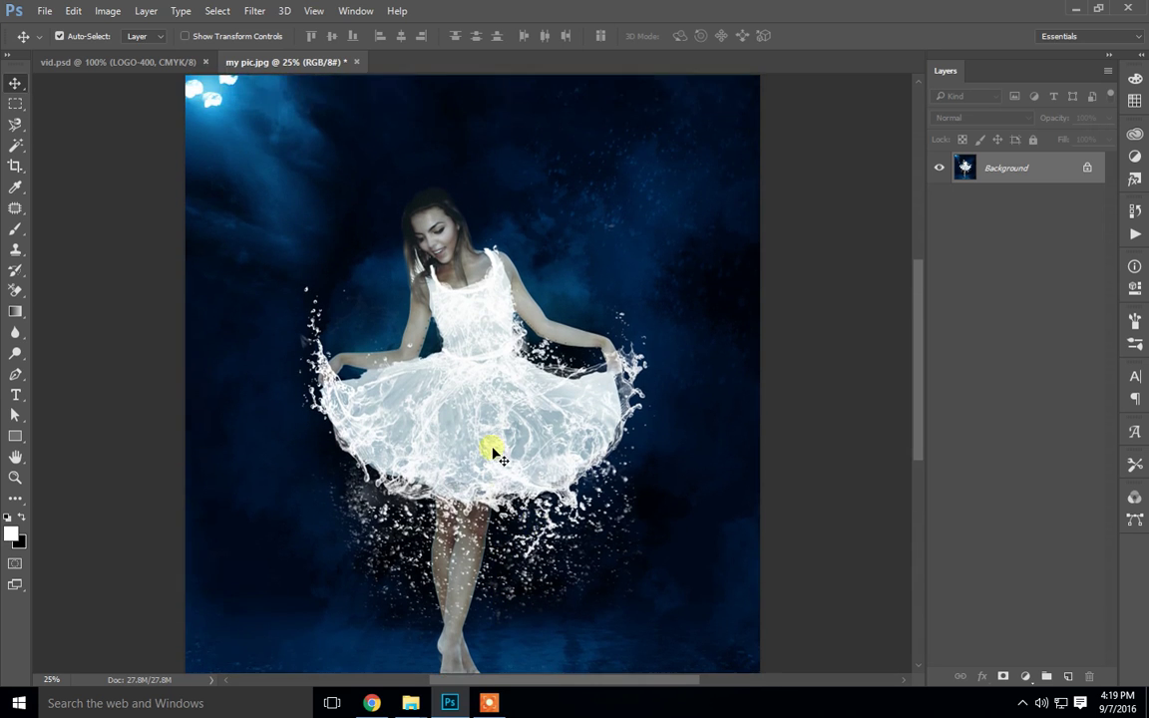
scroll(492, 448, up, 1)
click(42, 12)
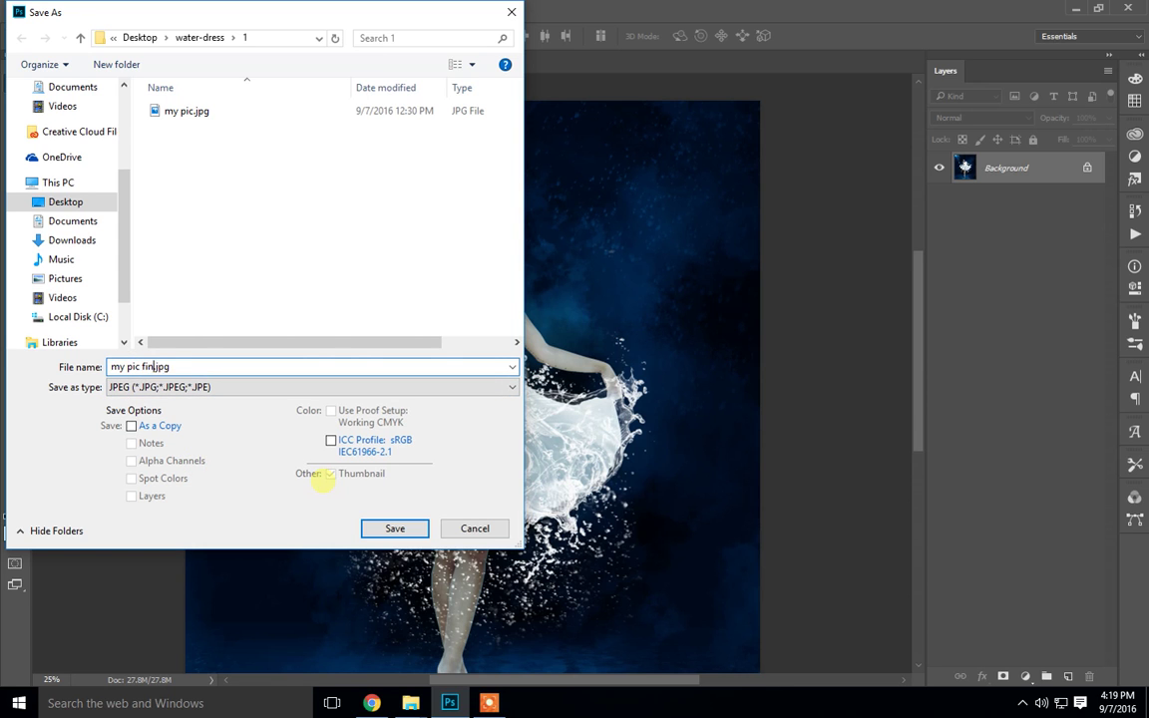
Save as my pic final.jpg with default JPEG options, then close the document.
click(397, 528)
click(668, 181)
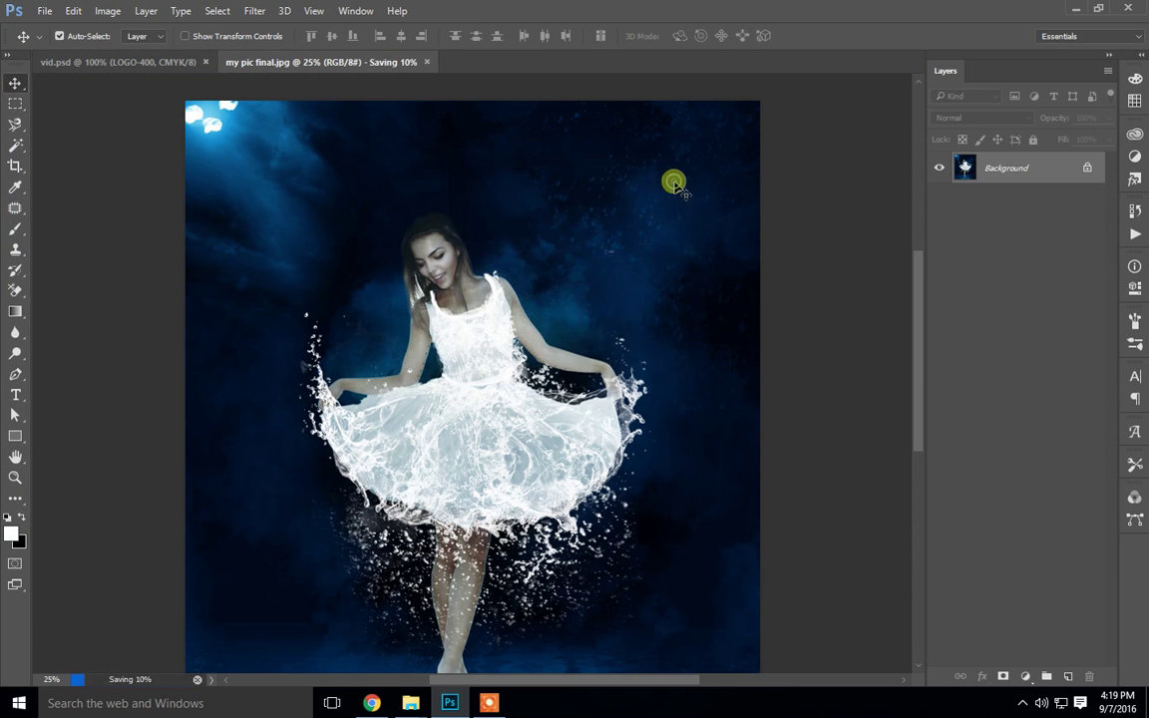
click(370, 63)
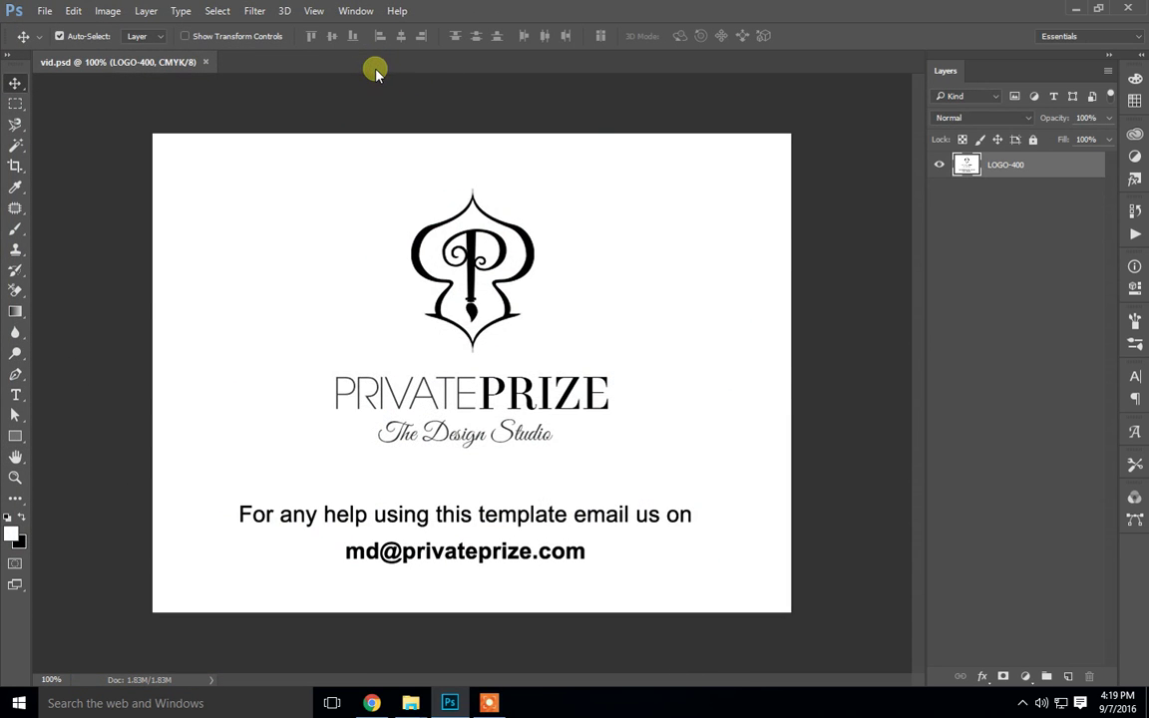
Drag My Pic.jpg from the water-dress\2 folder into Photoshop.
mouse_move(410, 703)
click(543, 623)
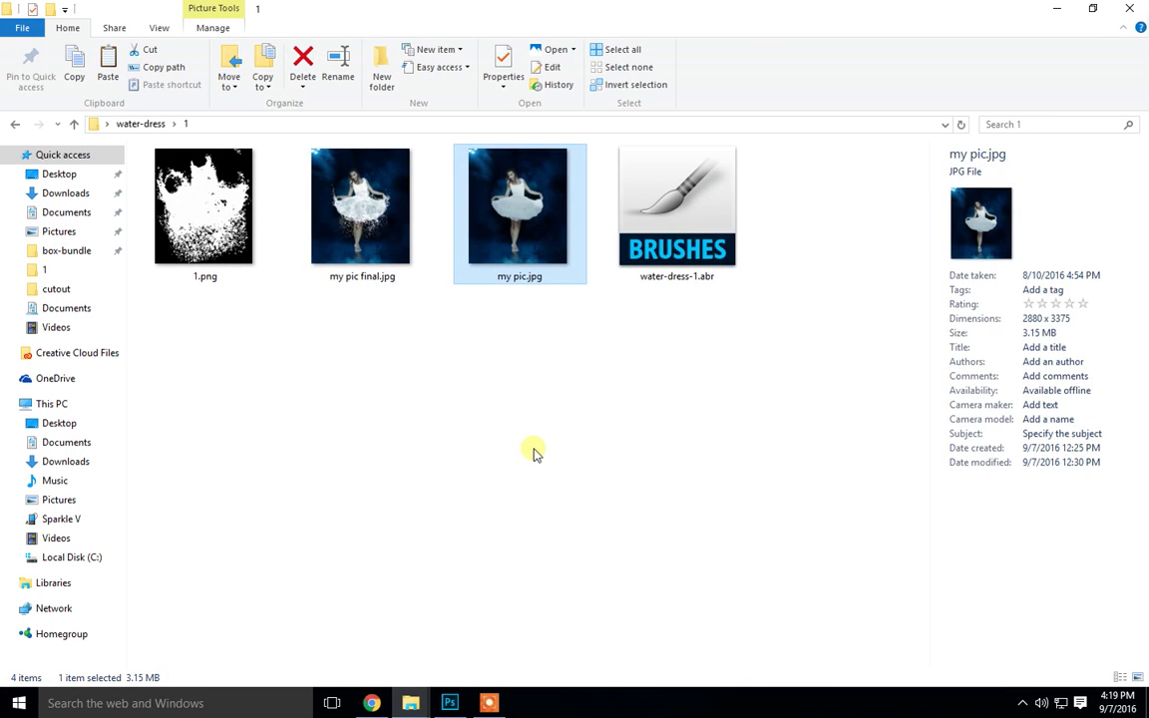
key(BackSpace)
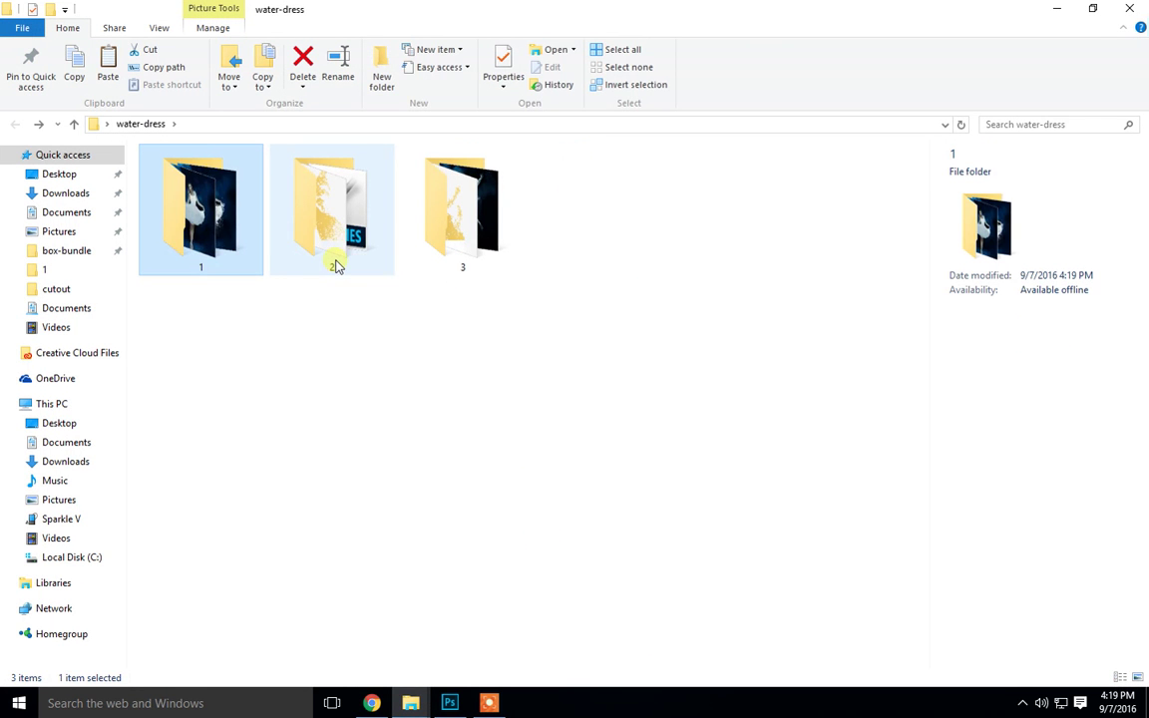
double_click(342, 239)
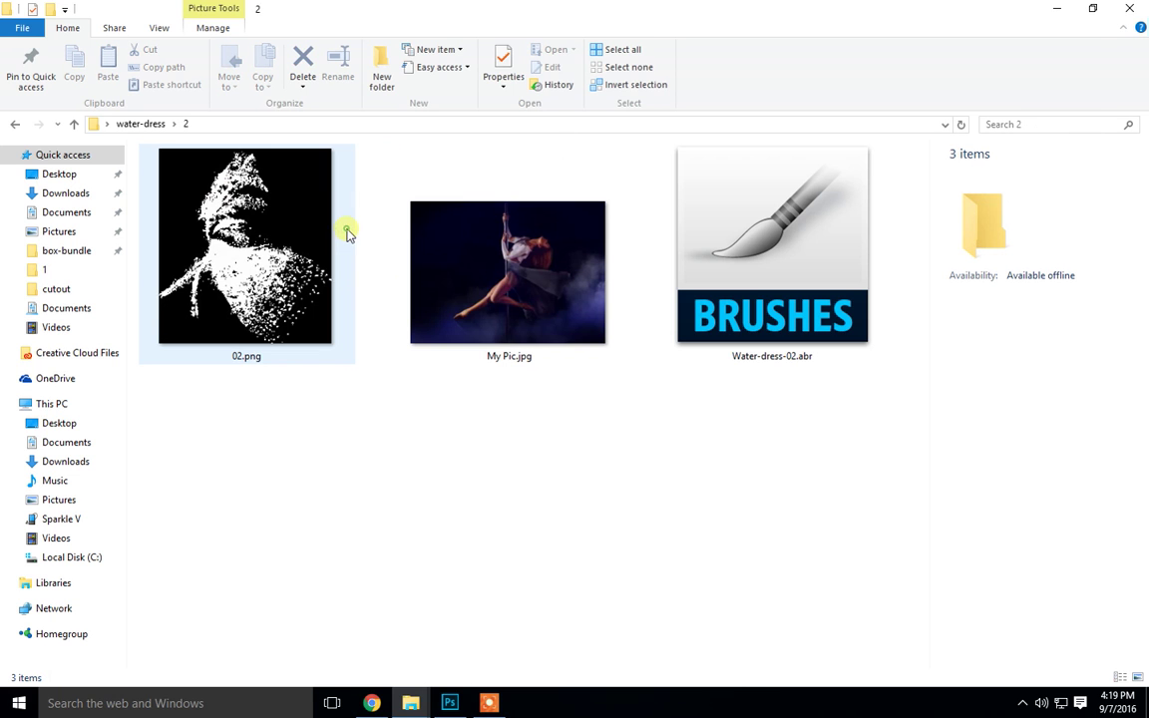
click(488, 311)
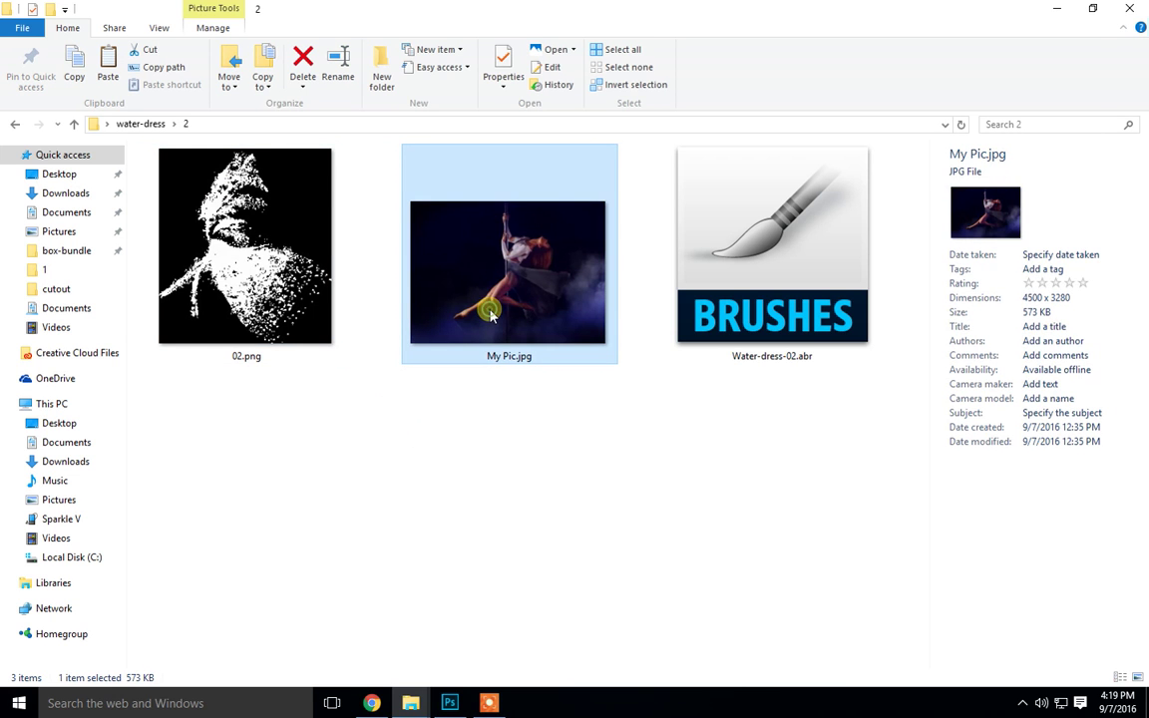
mouse_move(491, 279)
mouse_down()
mouse_move(452, 710)
mouse_move(449, 13)
mouse_up()
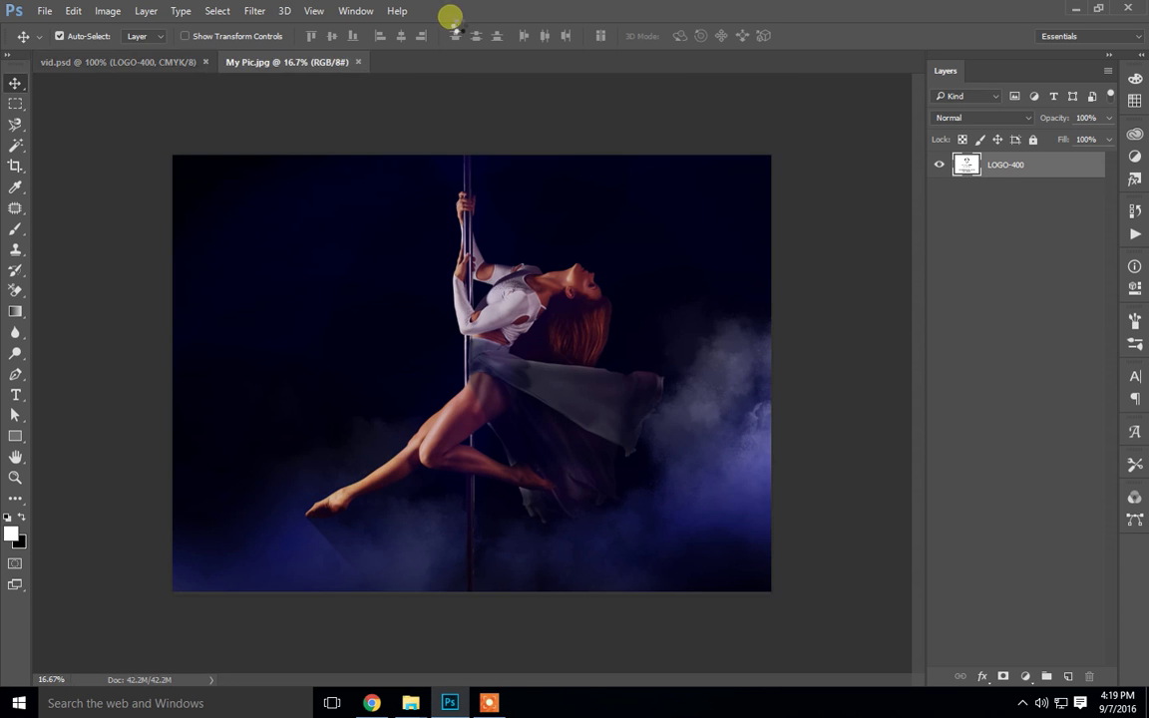
Return to Photoshop and select the Brush Tool from the painting tools.
click(414, 707)
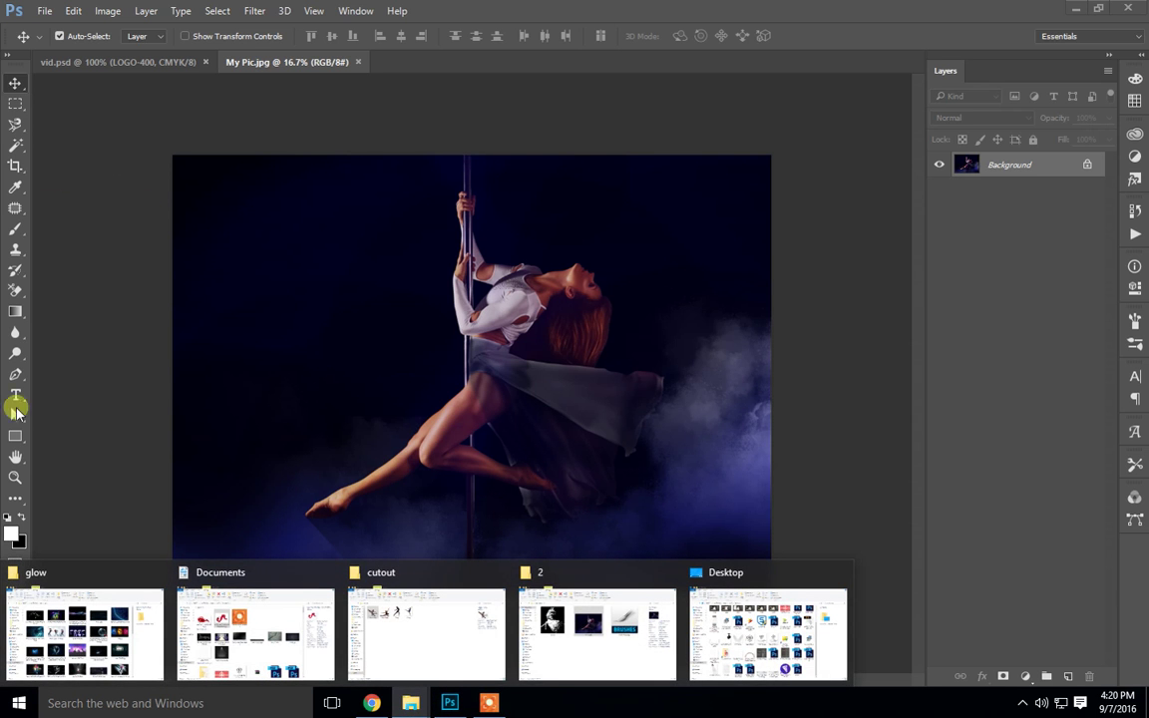
click(15, 231)
right_click(15, 231)
click(60, 231)
Load Water-dress-02.abr from the water-dress\2 folder into the brush presets.
right_click(349, 307)
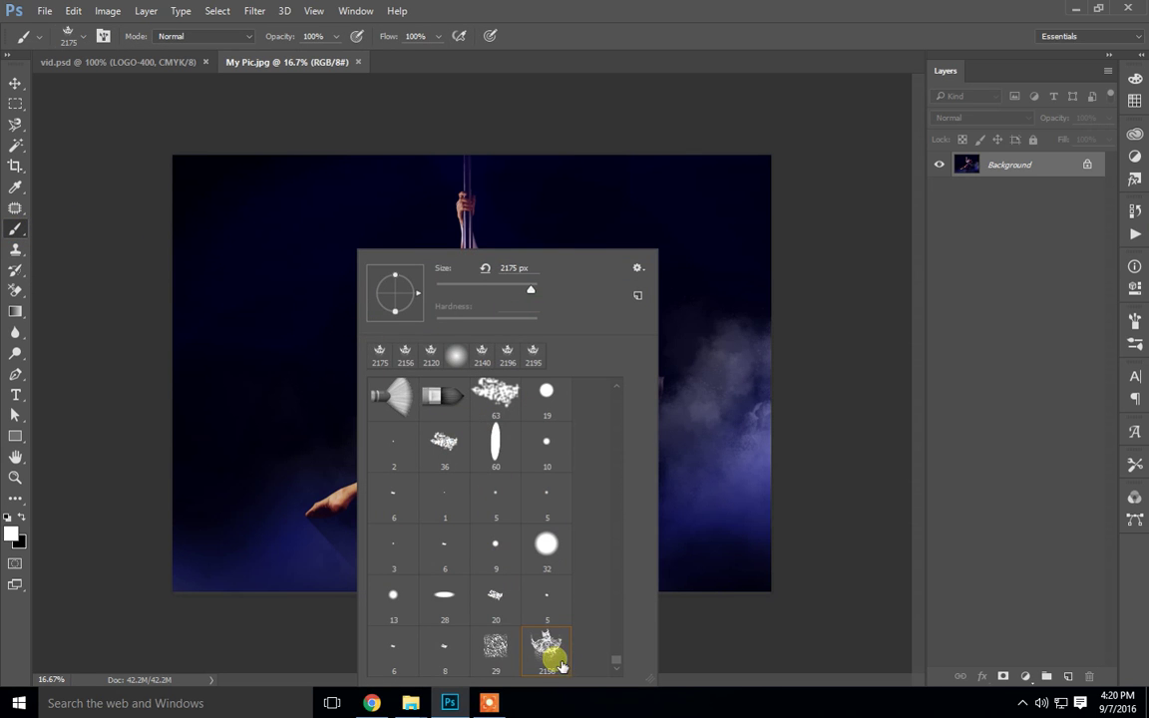
right_click(586, 211)
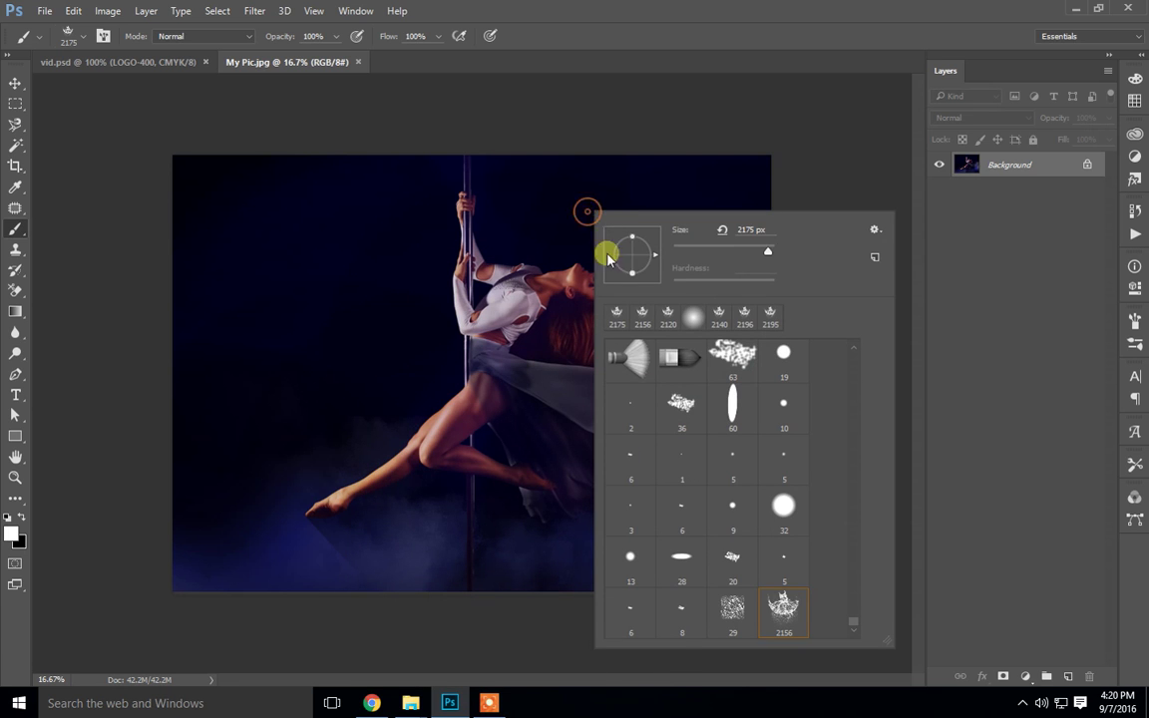
click(877, 232)
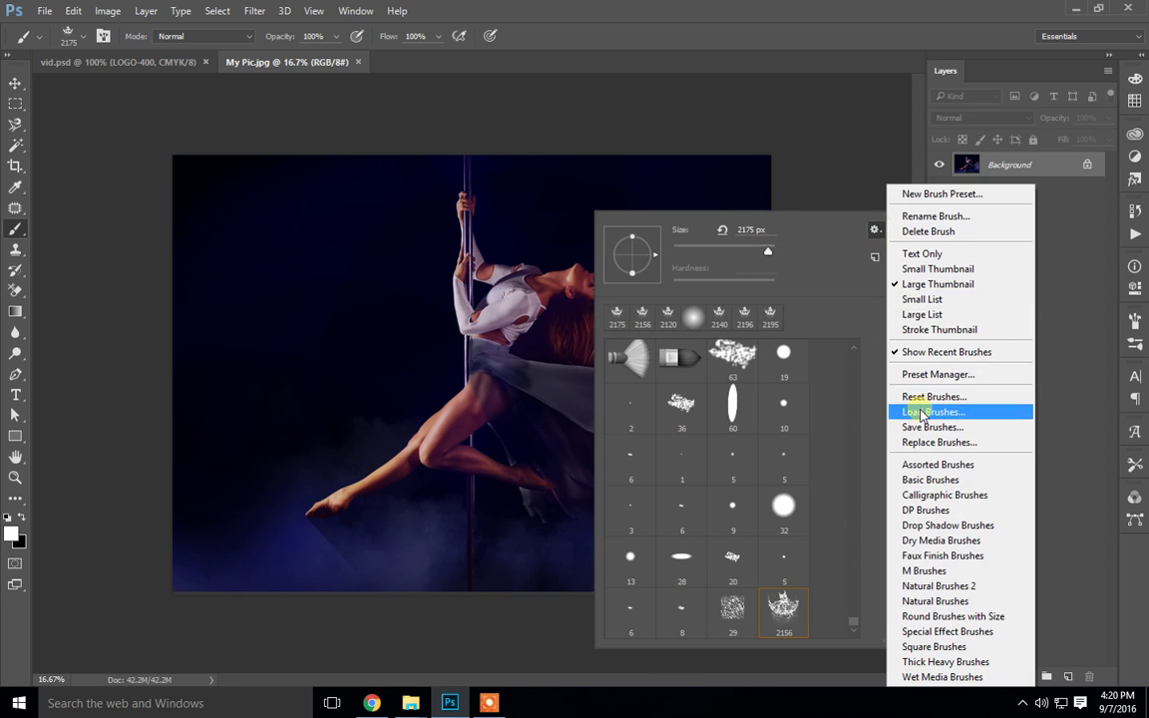
click(878, 404)
click(794, 249)
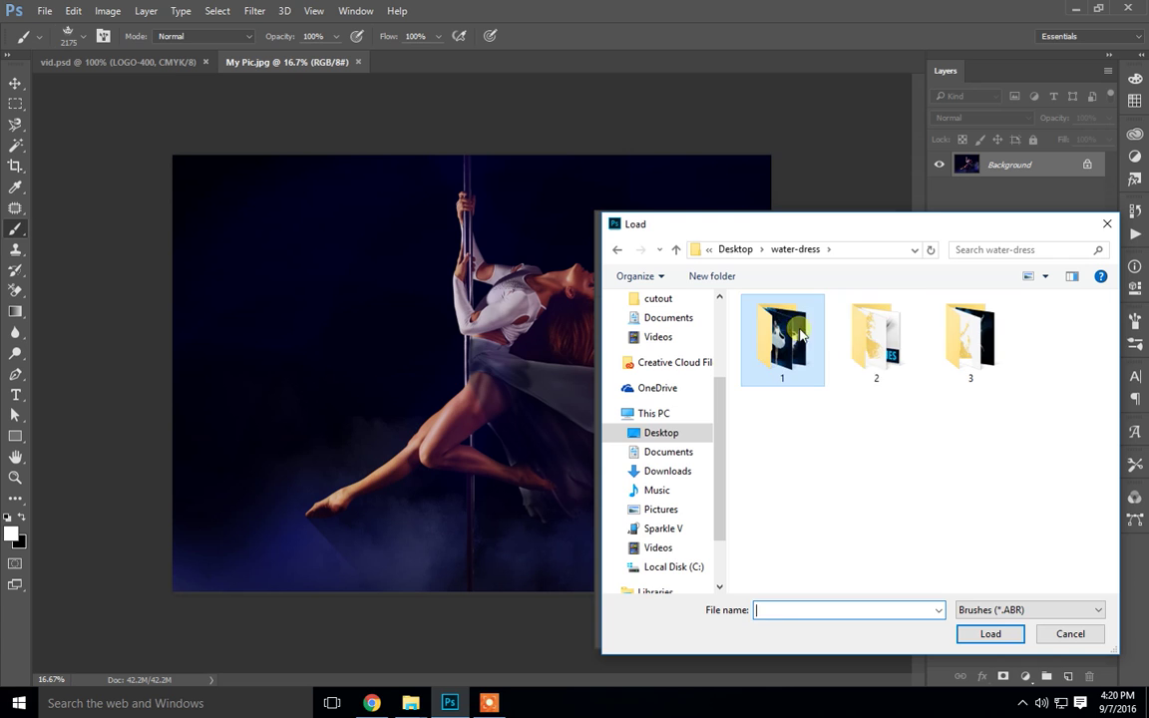
double_click(893, 342)
click(805, 341)
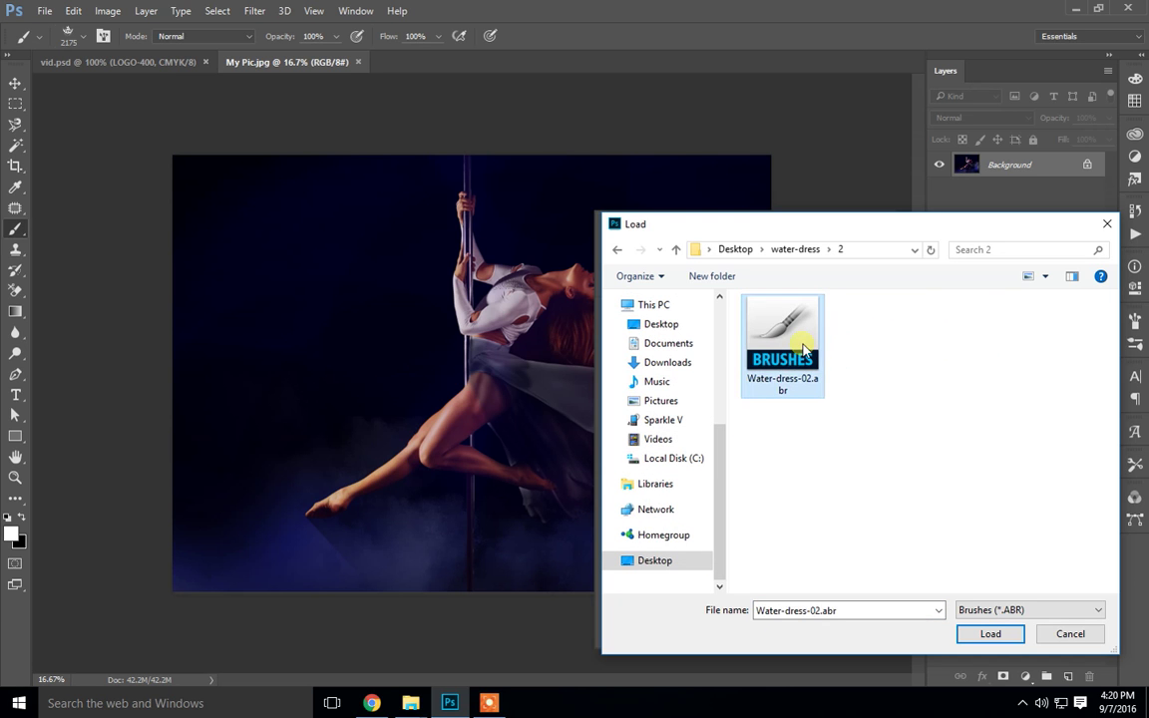
click(974, 634)
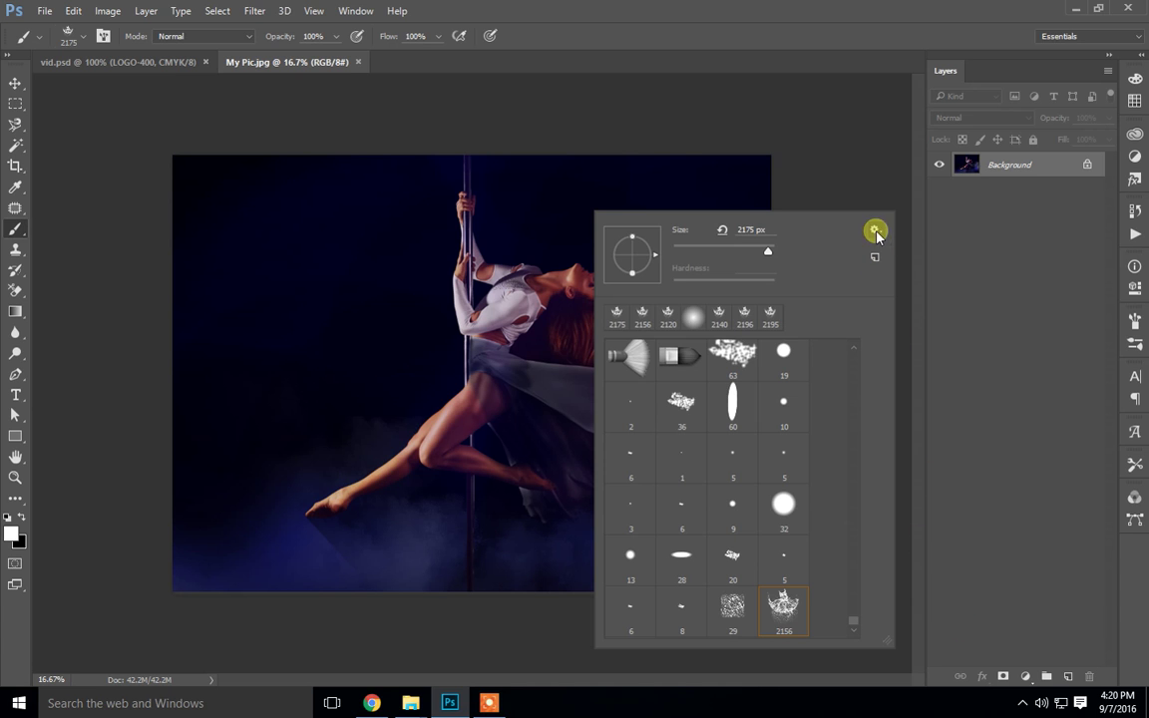
Pick the newly loaded 4643 px brush from the bottom of the preset list.
click(888, 161)
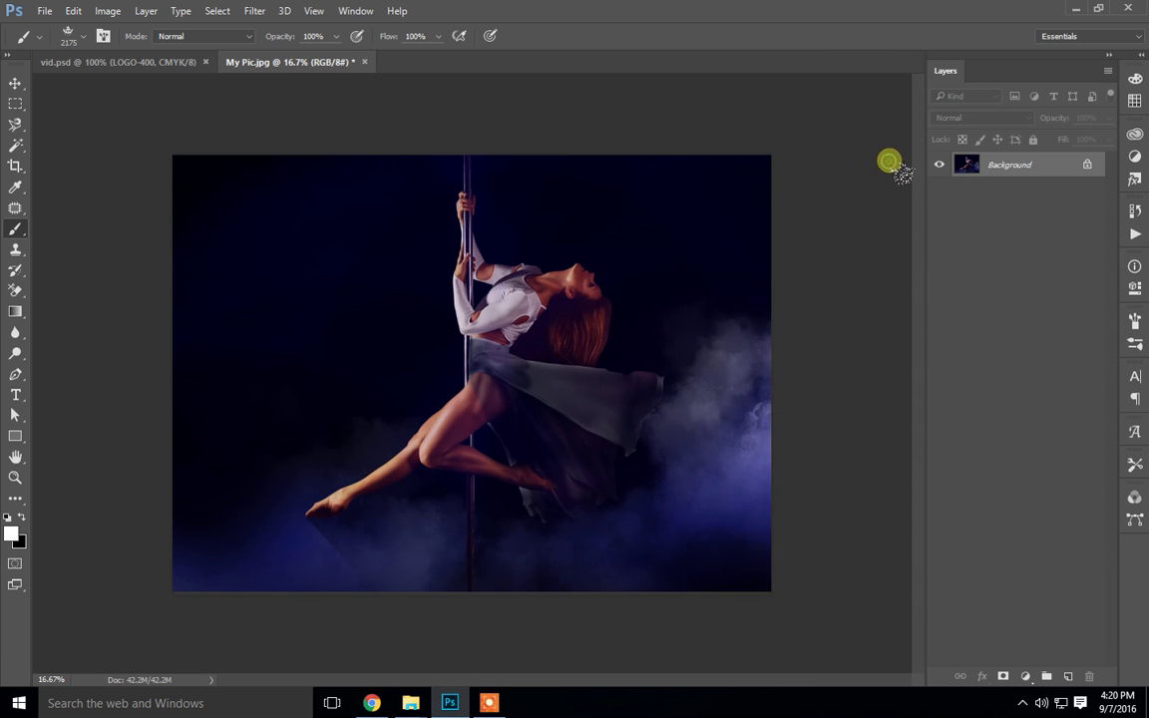
right_click(433, 339)
scroll(576, 581, down, 1)
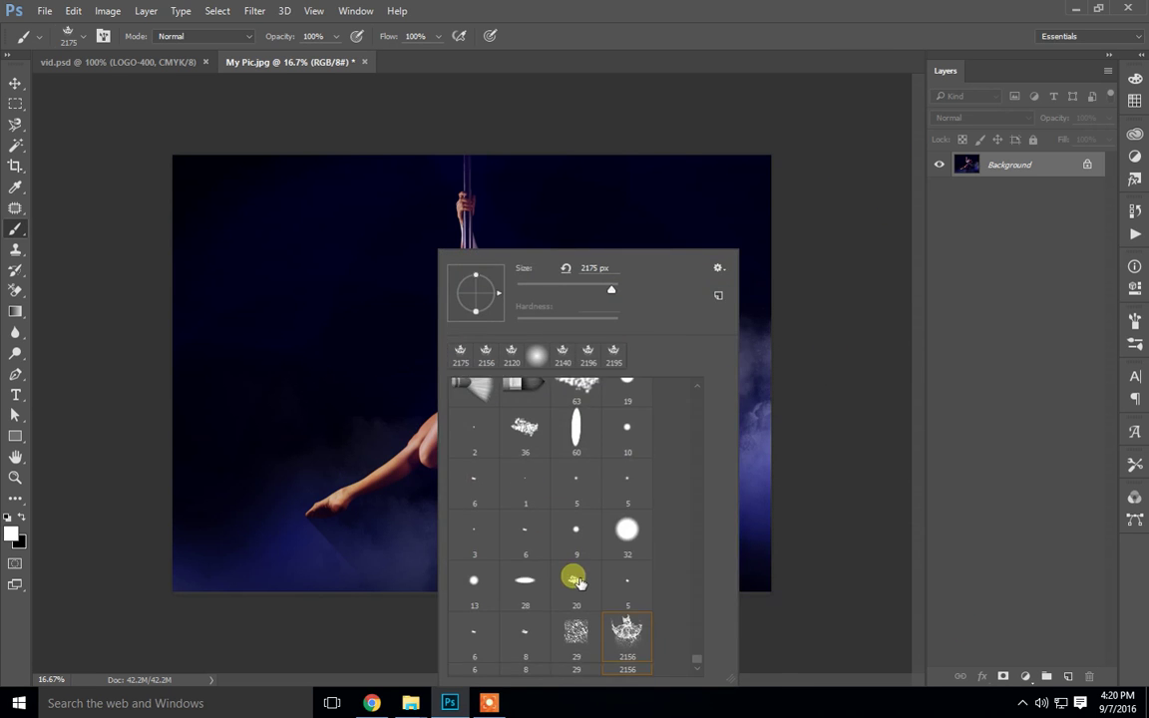
scroll(578, 588, down, 1)
click(472, 648)
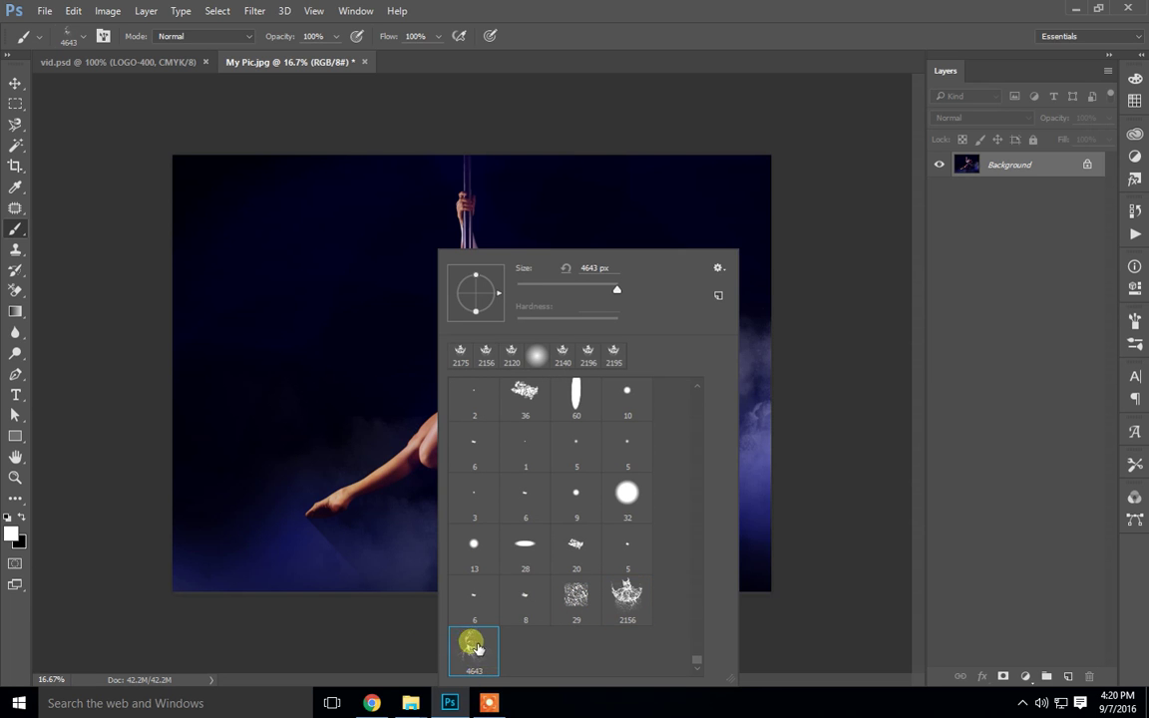
click(1001, 392)
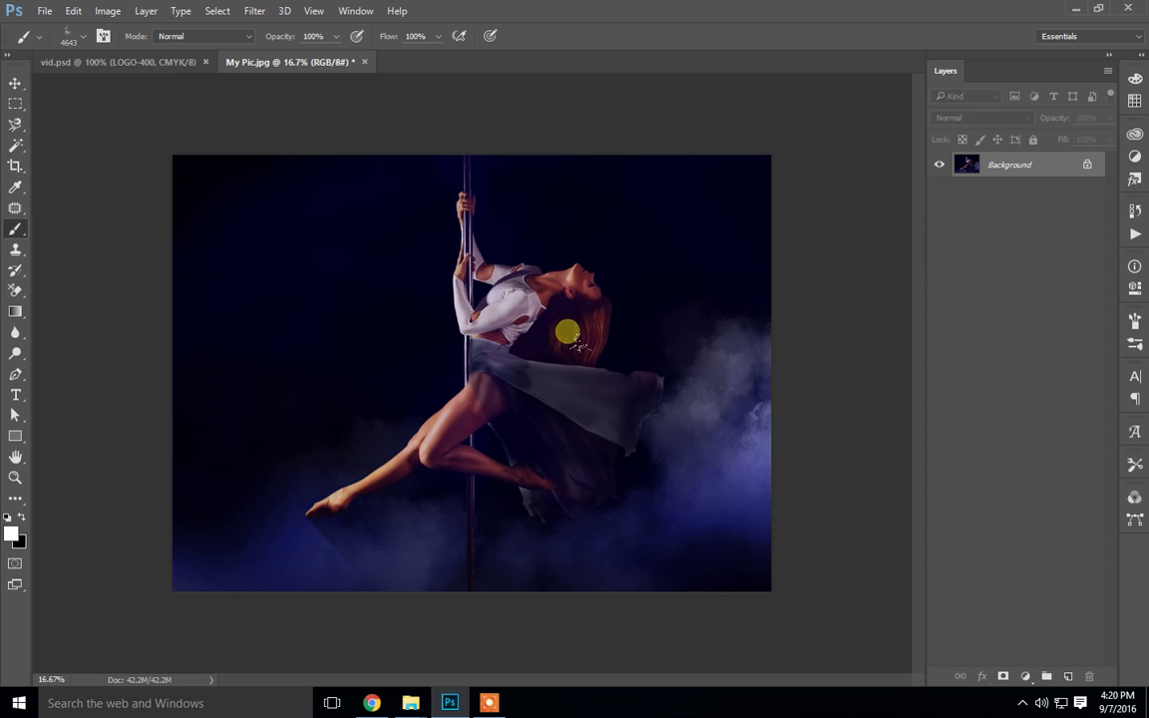
Set the water-dress brush size to 2000 px in the brush presets.
scroll(569, 334, up, 1)
scroll(573, 374, down, 2)
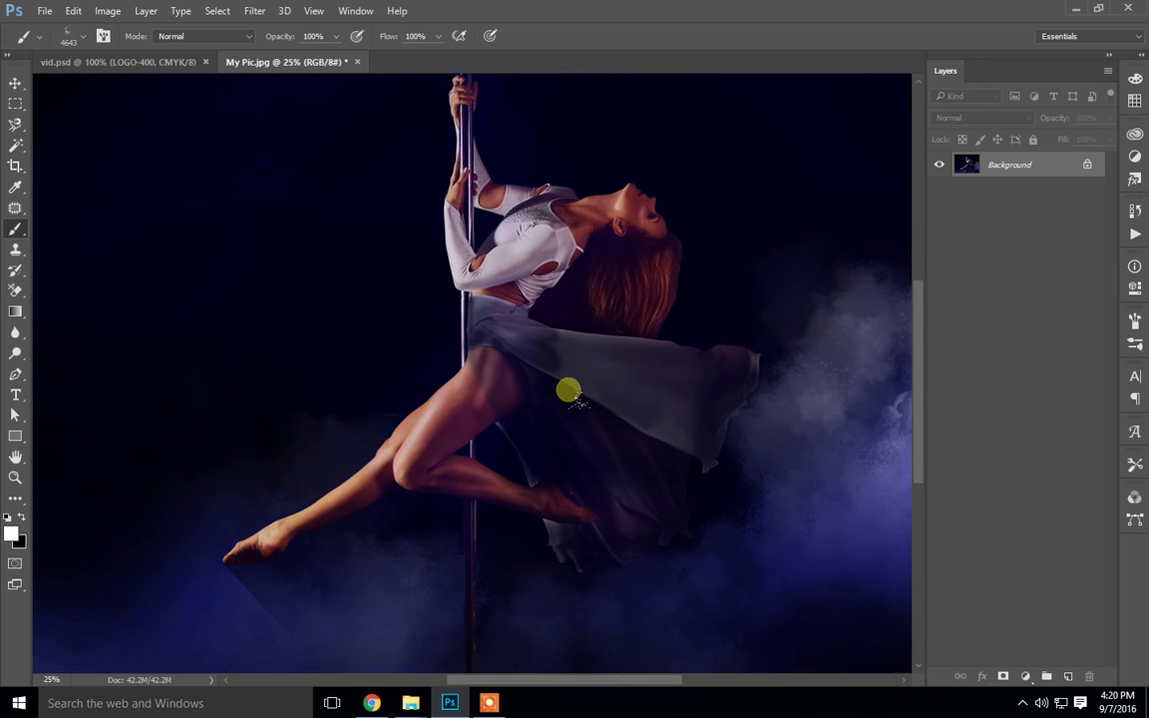
right_click(614, 349)
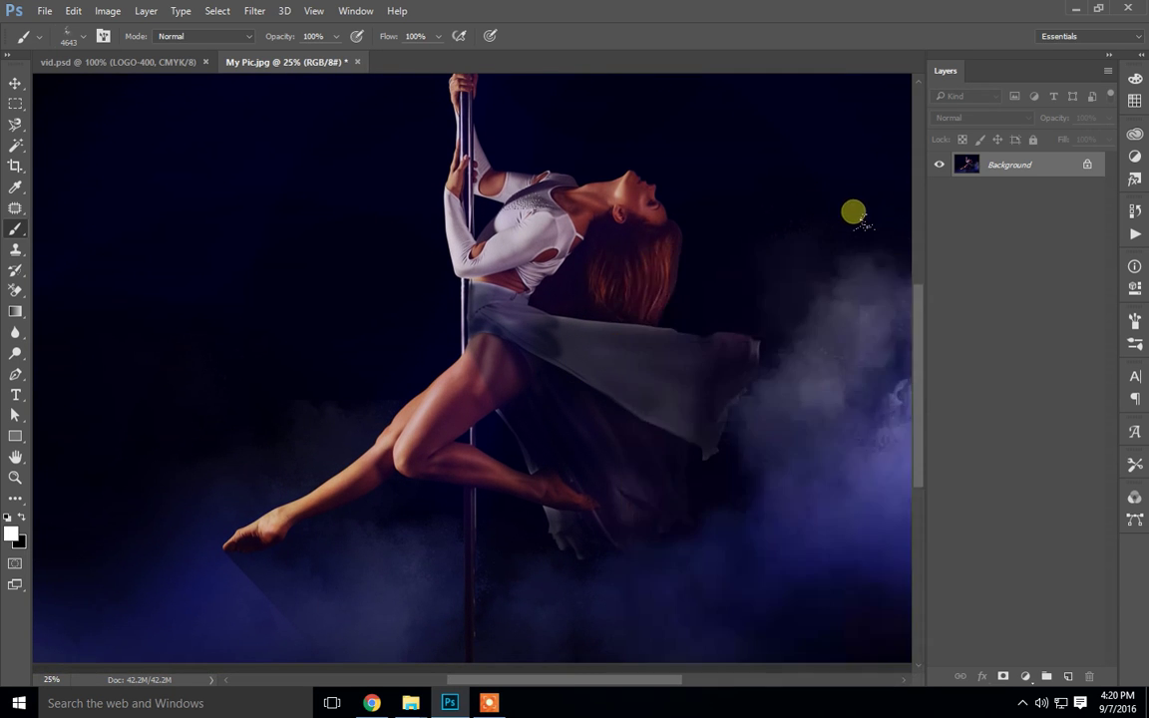
right_click(854, 210)
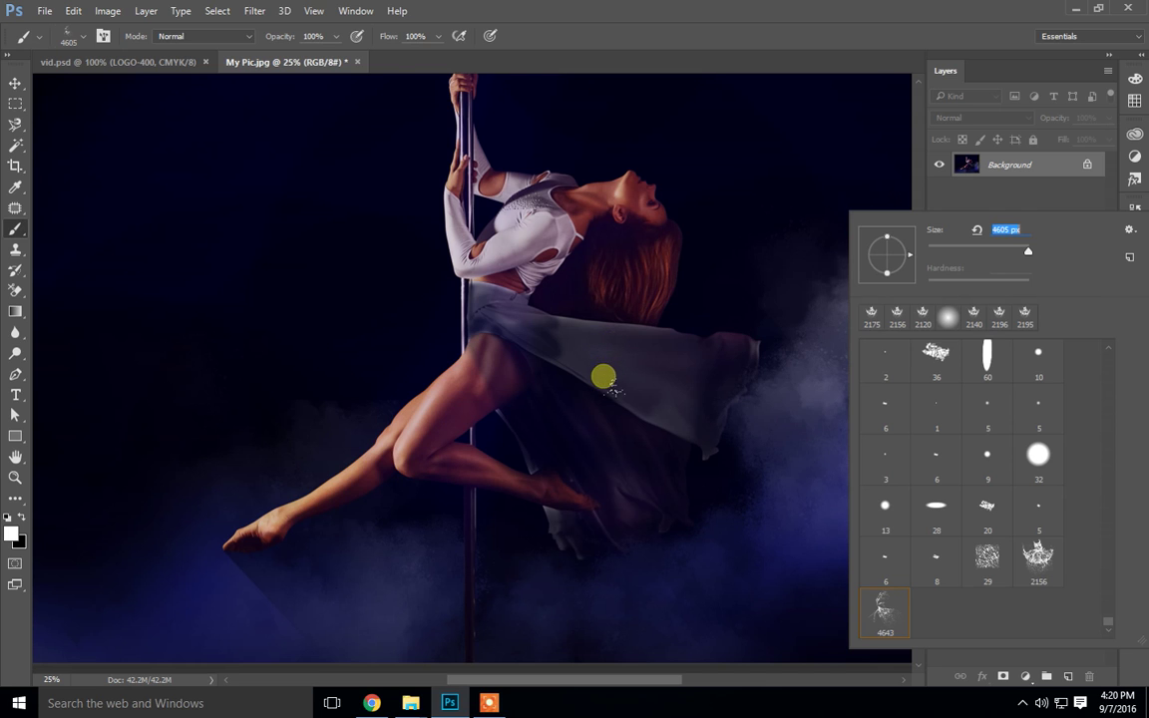
click(1006, 229)
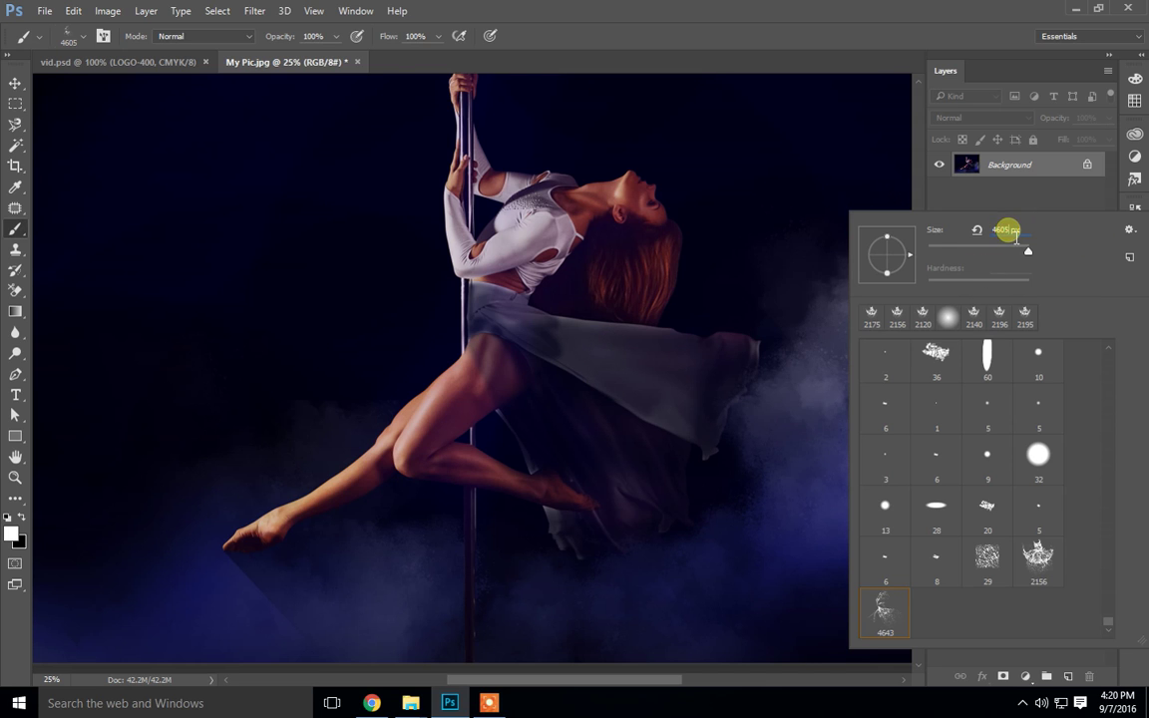
click(941, 239)
text(2000)
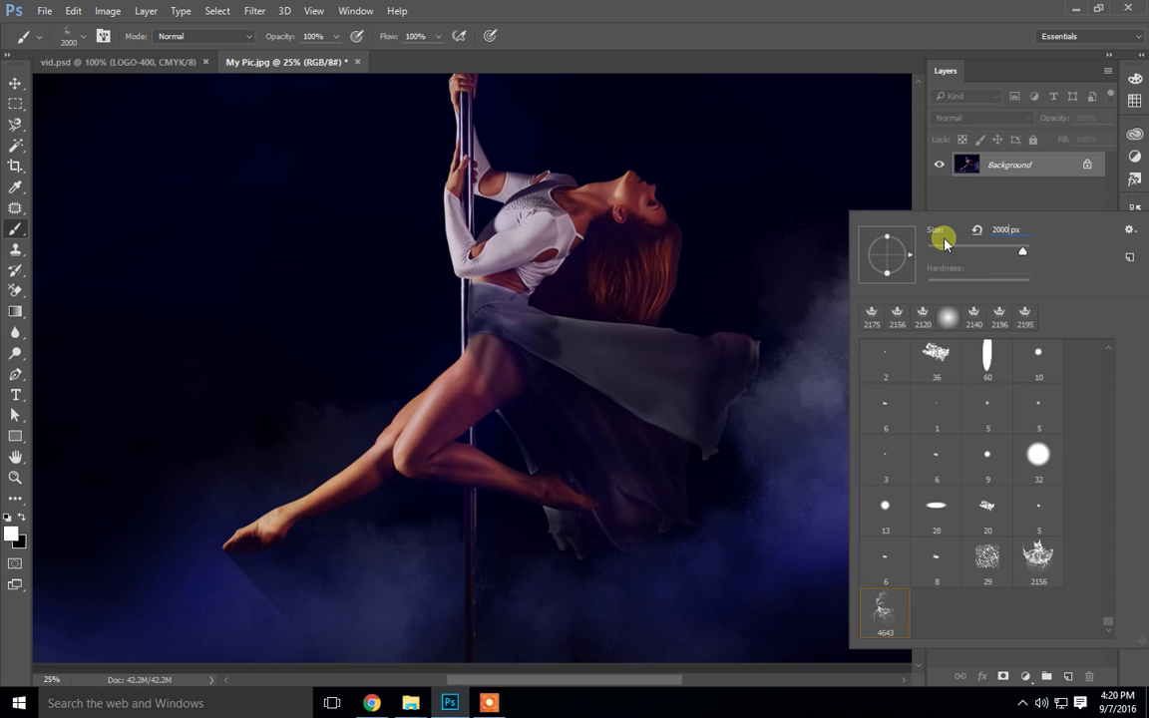
key(Return)
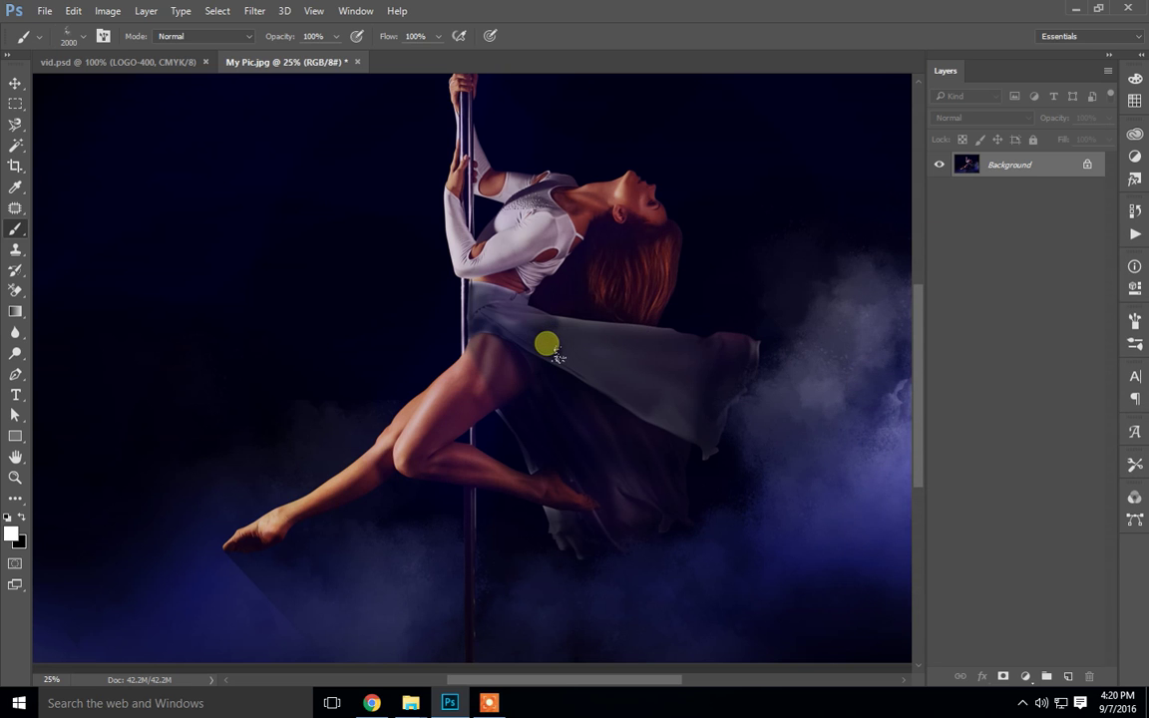
Change the brush size to 2500 px.
click(958, 226)
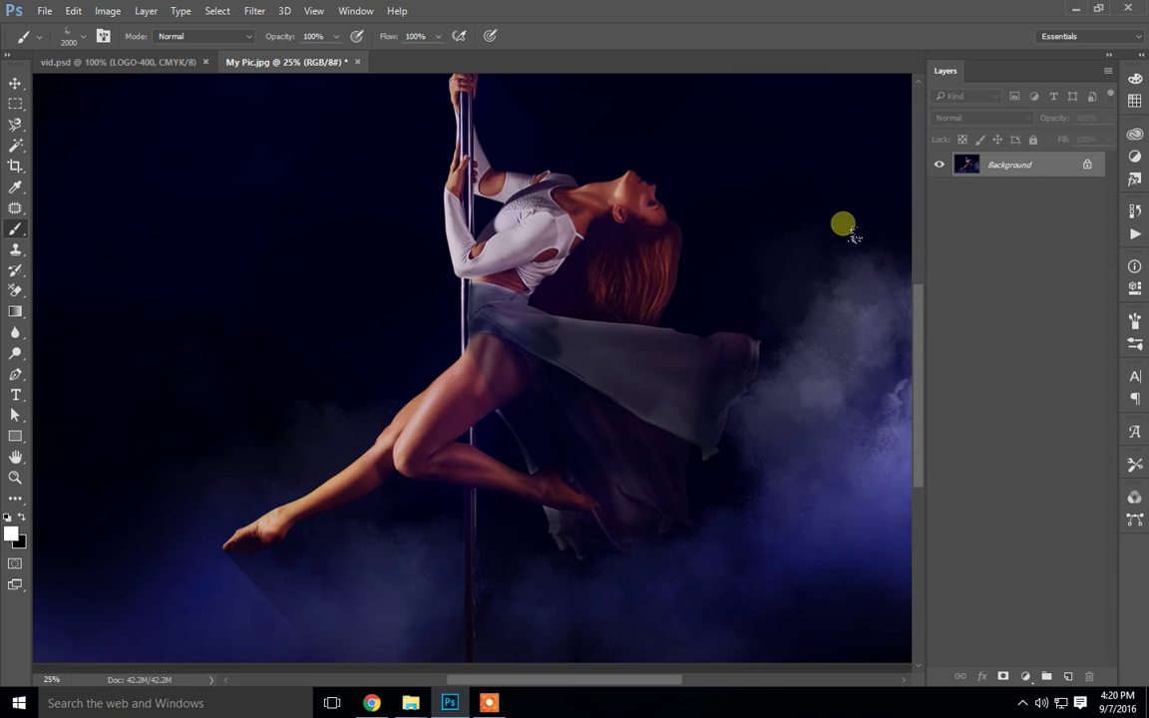
right_click(916, 226)
right_click(883, 212)
click(1013, 228)
click(1006, 227)
text(2500)
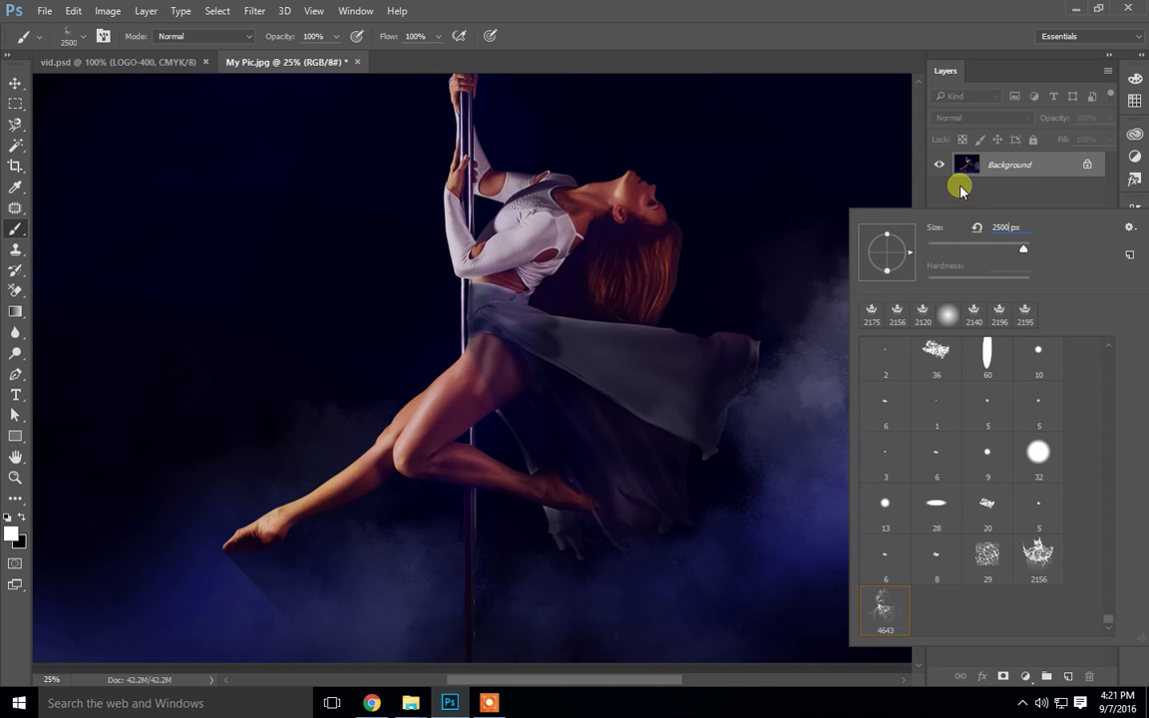
click(960, 189)
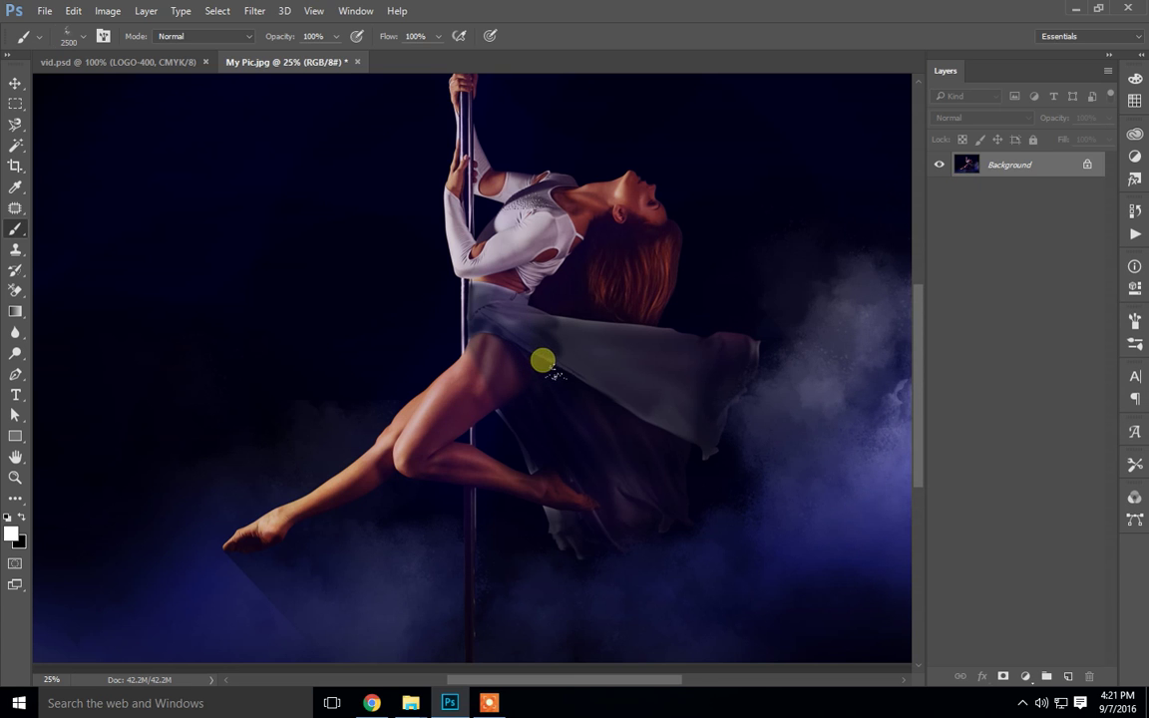
Enlarge the brush further and enter a final size of 2800 px.
right_click(914, 223)
key(Escape)
right_click(903, 208)
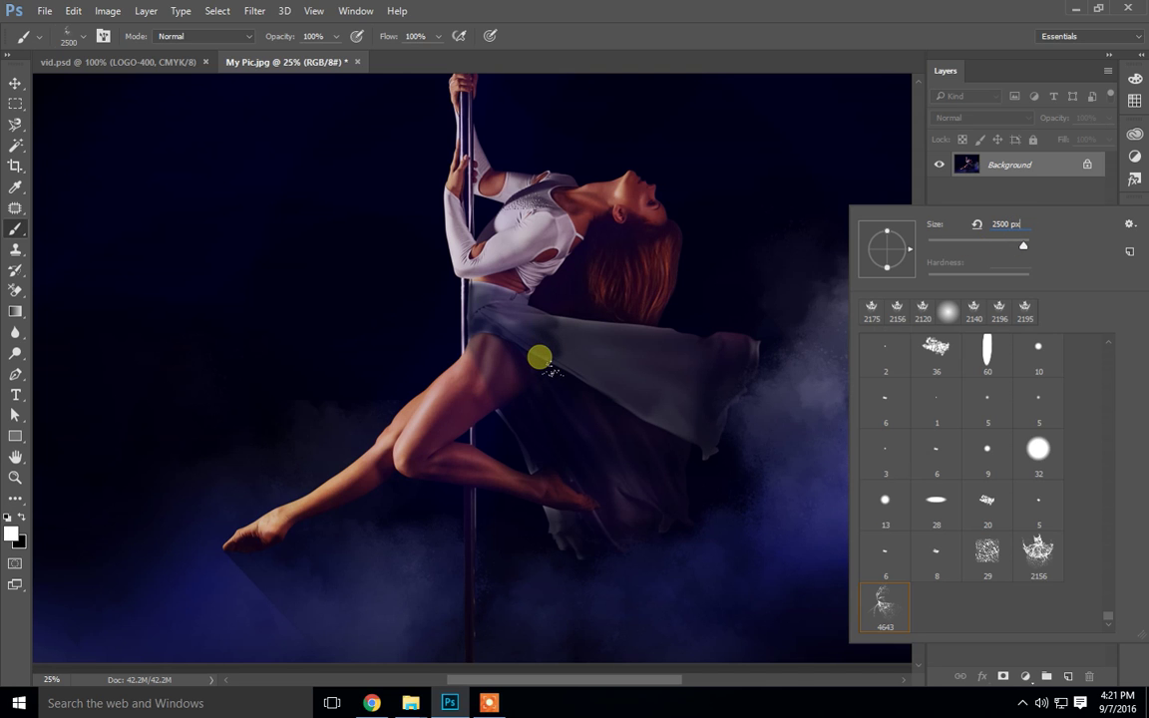
key(Up)
key(Up)
key(Up)
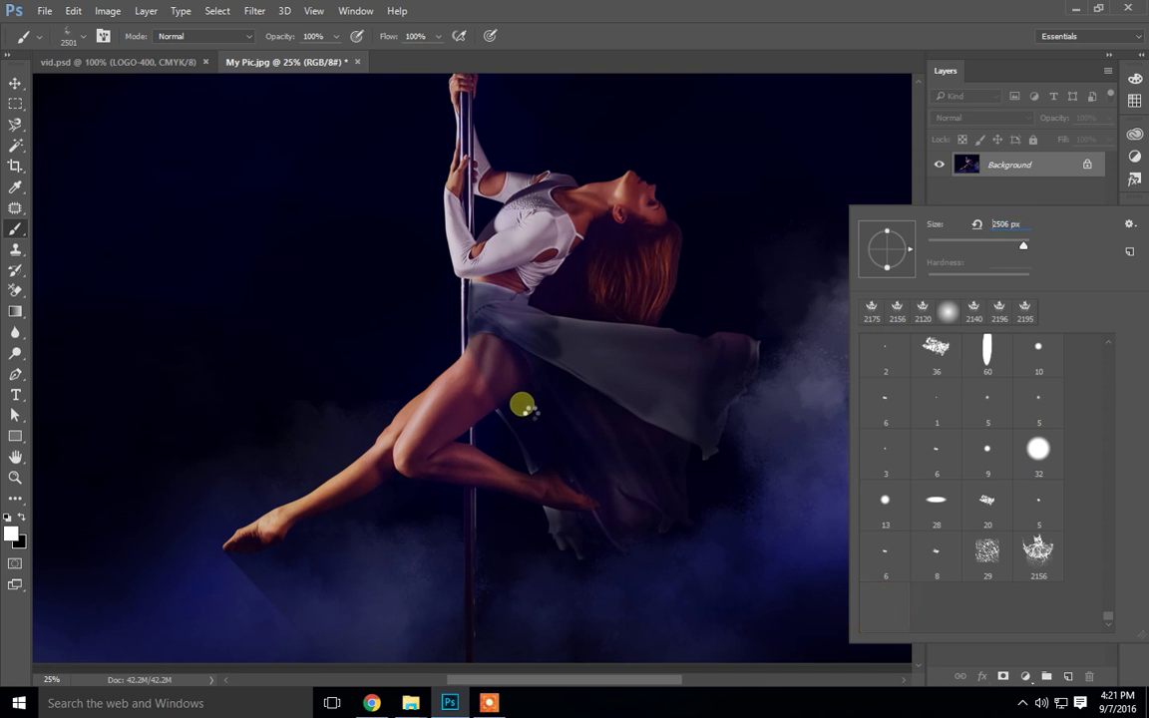
key(Up)
key(Up)
key(Up)
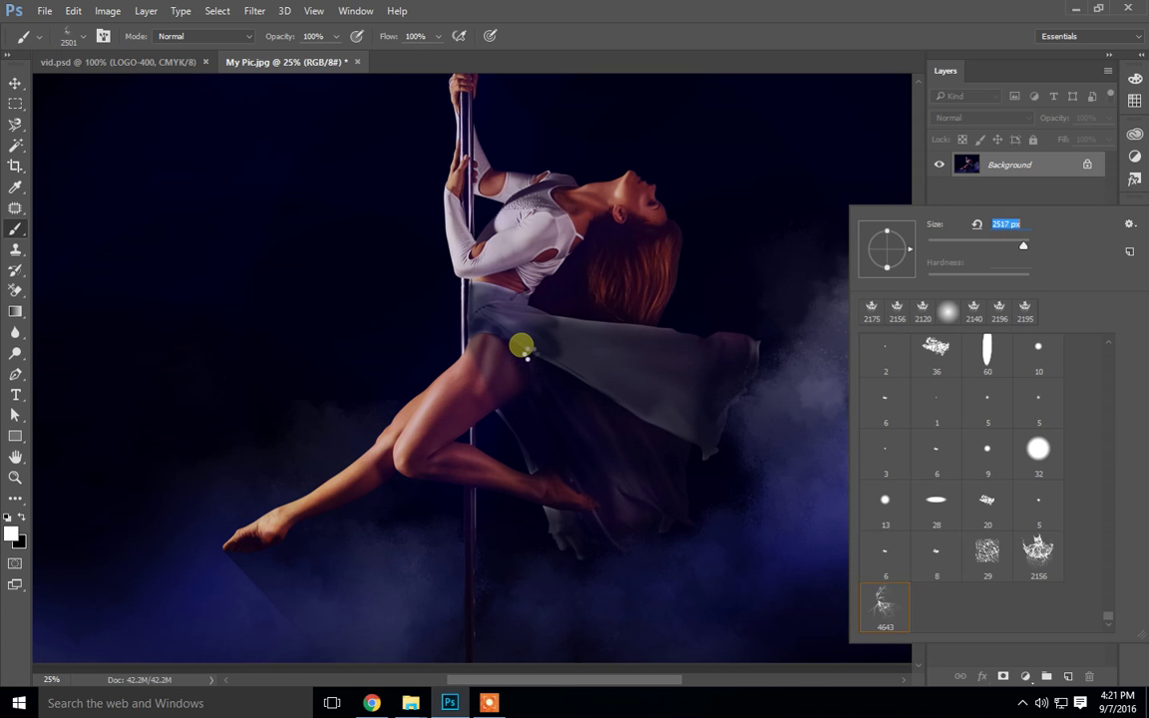
key(Up)
key(Up)
key(Up)
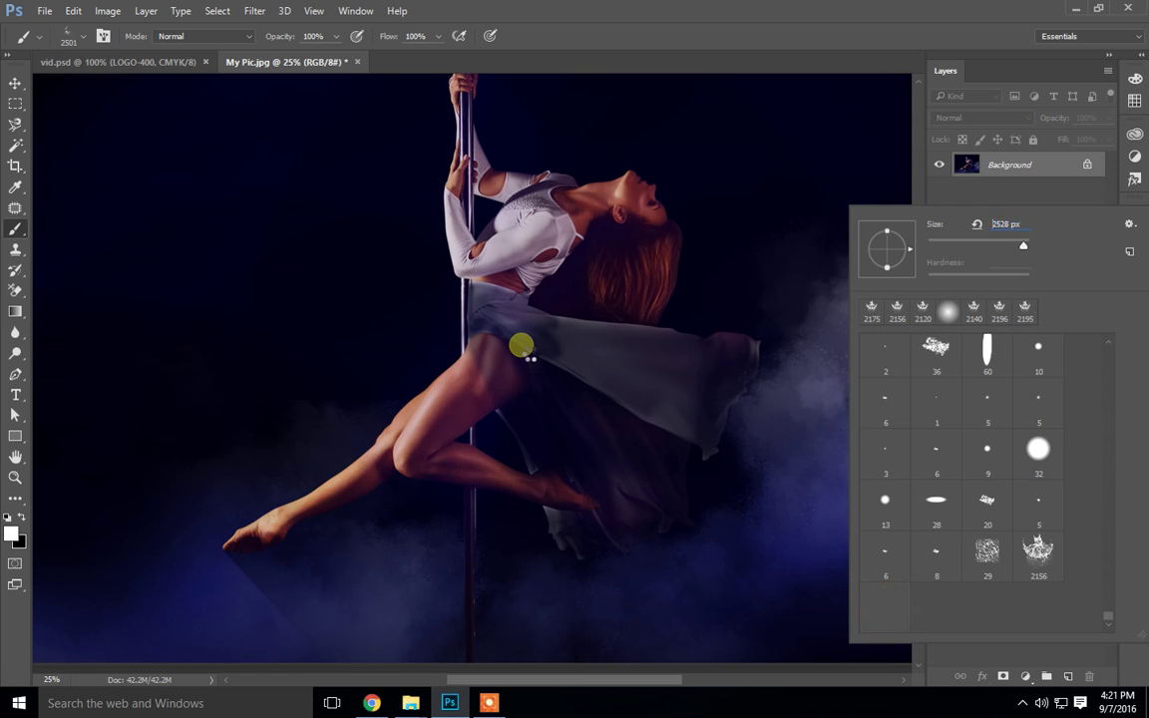
key(Up)
key(Up)
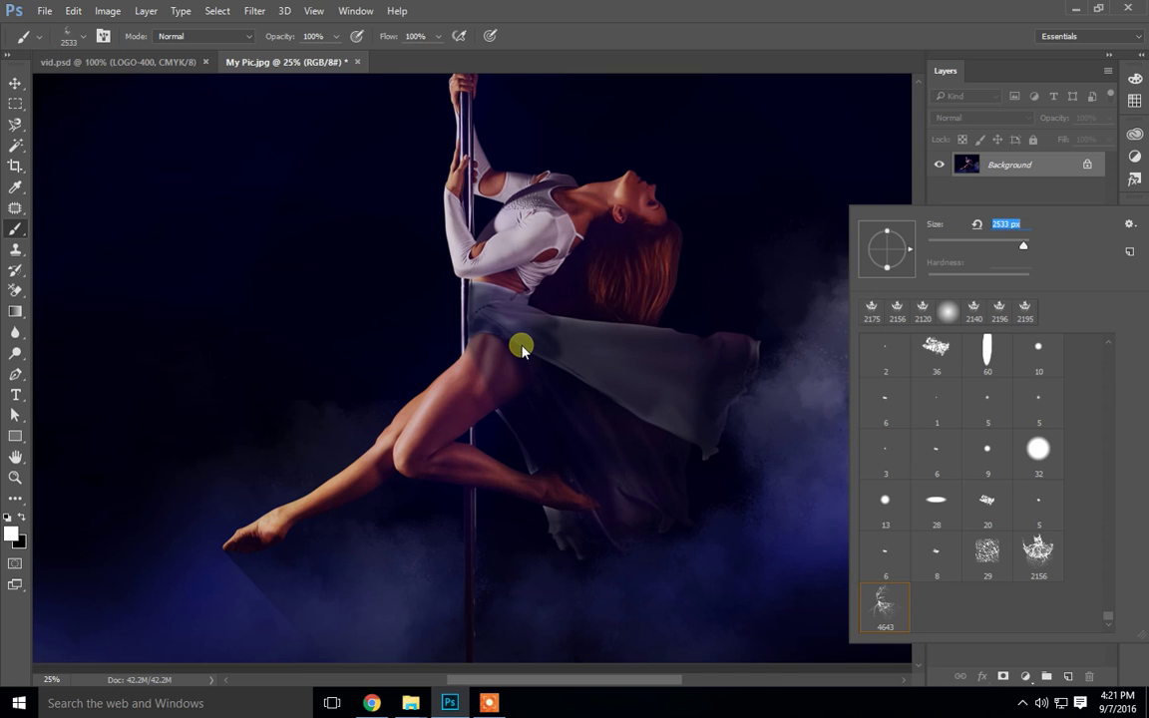
key(Up)
key(Up)
key(Up)
key(Up)
key(Up)
key(Up)
key(Up)
key(Up)
key(Up)
key(Up)
click(1007, 223)
drag(1016, 224, 936, 224)
text(2800)
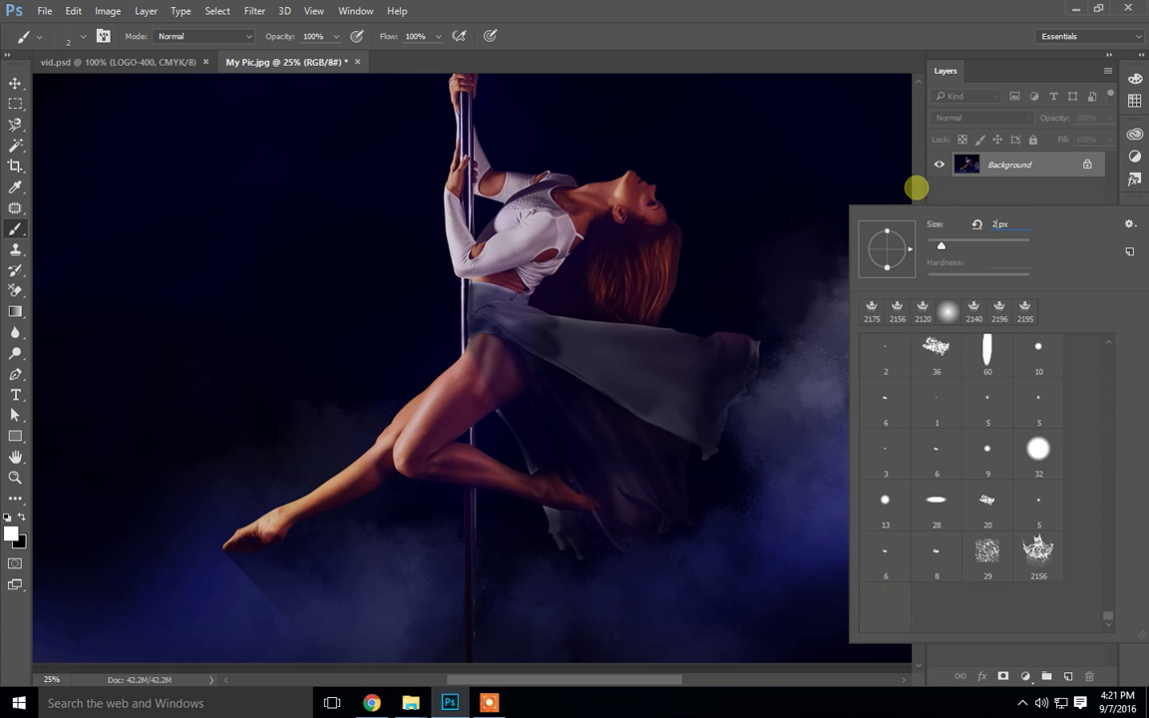
key(Return)
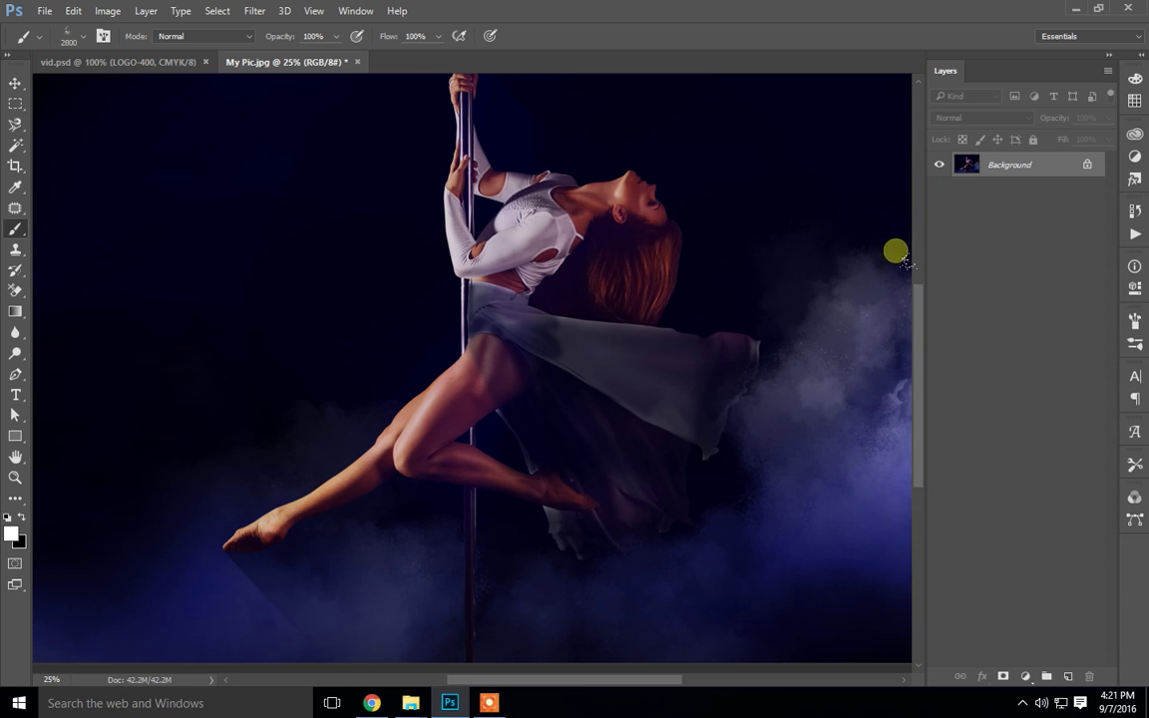
Raise the Water-dress-02 brush size to about 3006 px in the Brush Preset picker.
right_click(901, 246)
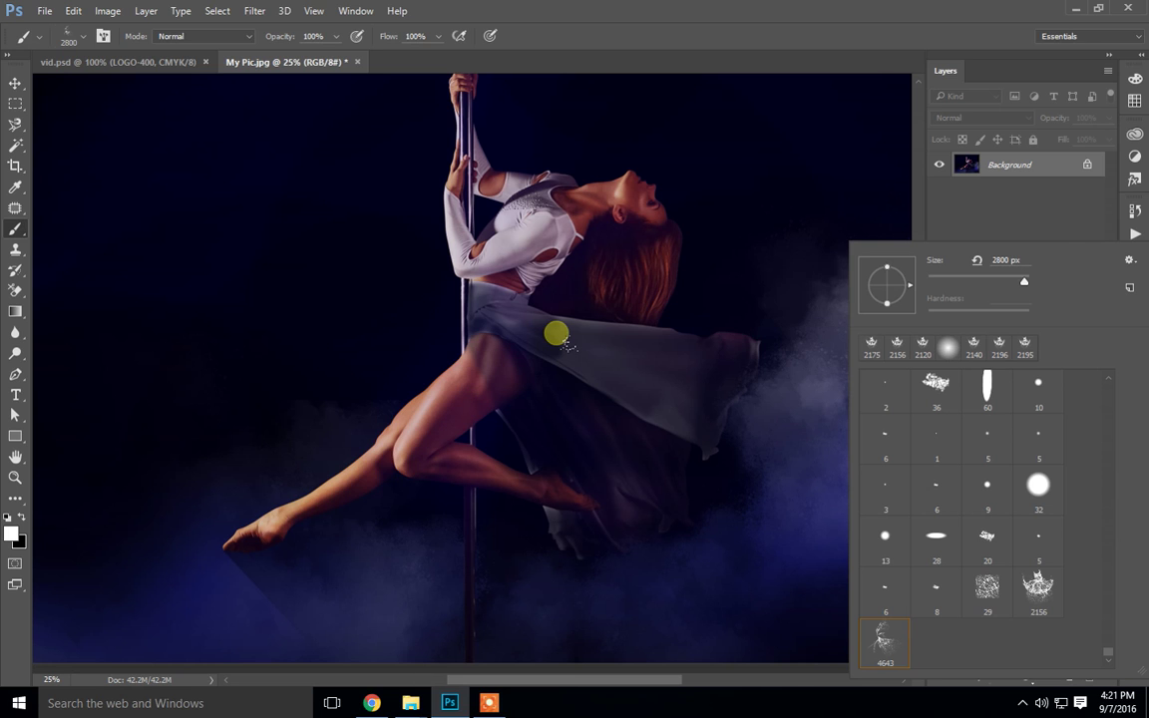
click(1005, 259)
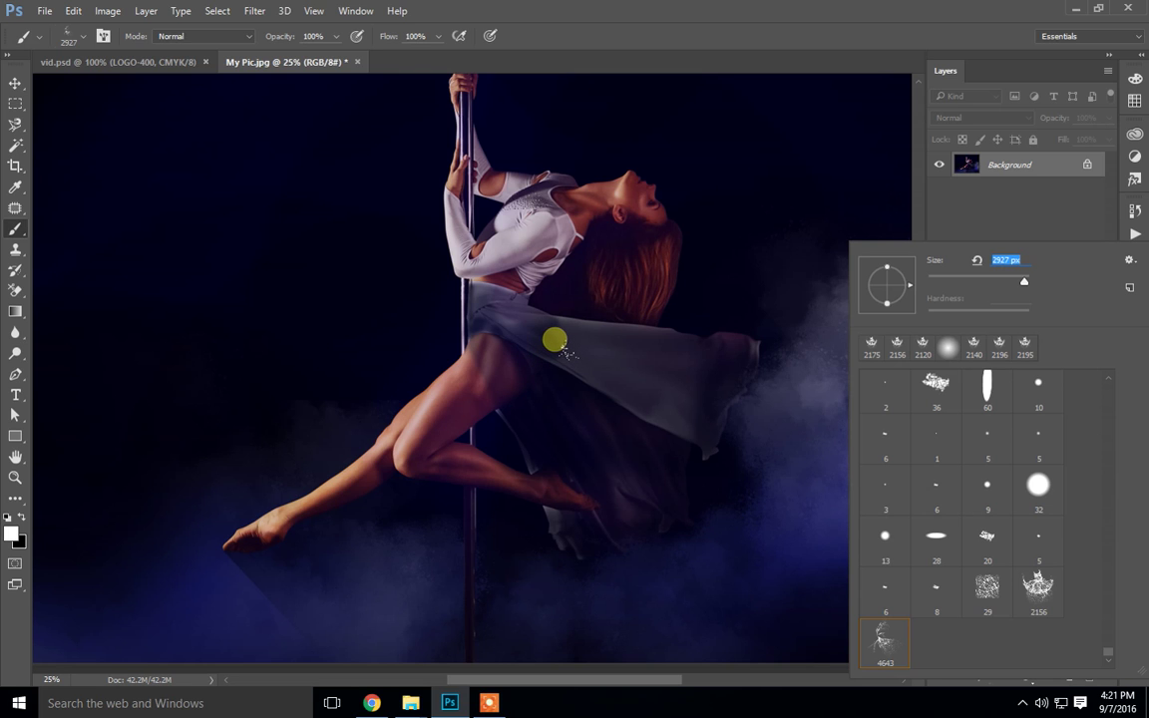
key(shift+Up)
key(shift+Up)
key(shift+Up)
key(shift+Up)
key(Down)
key(Down)
key(Down)
key(Down)
key(Return)
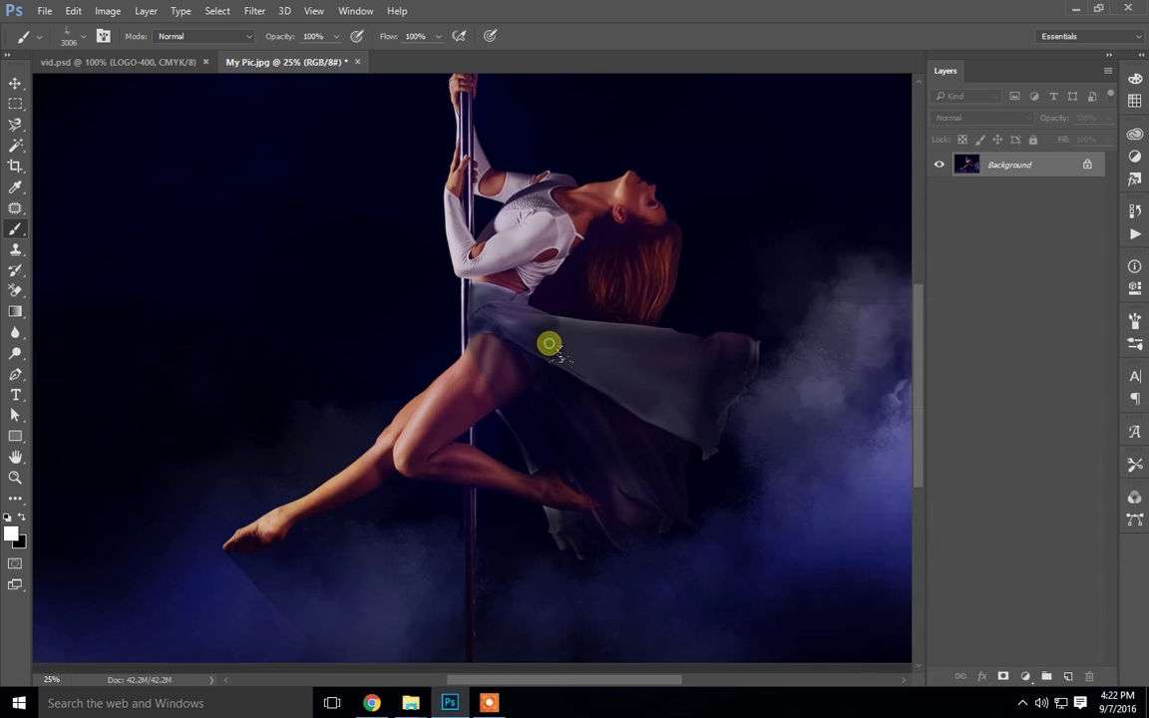
click(549, 345)
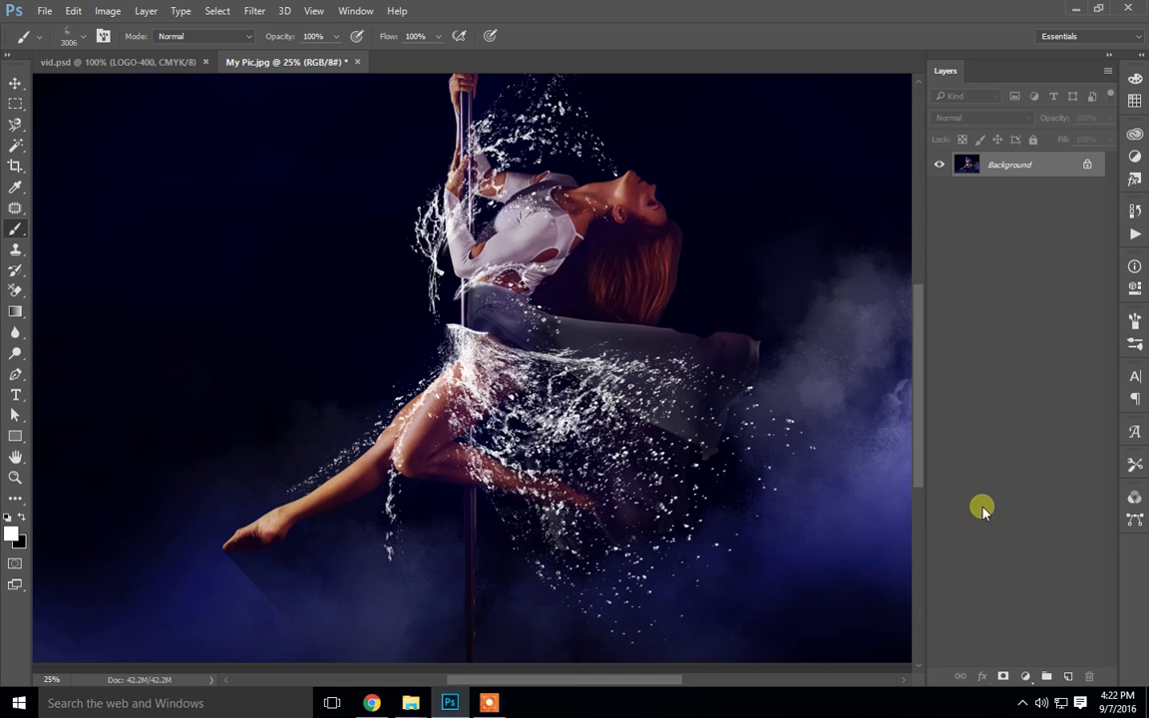
key(ctrl+z)
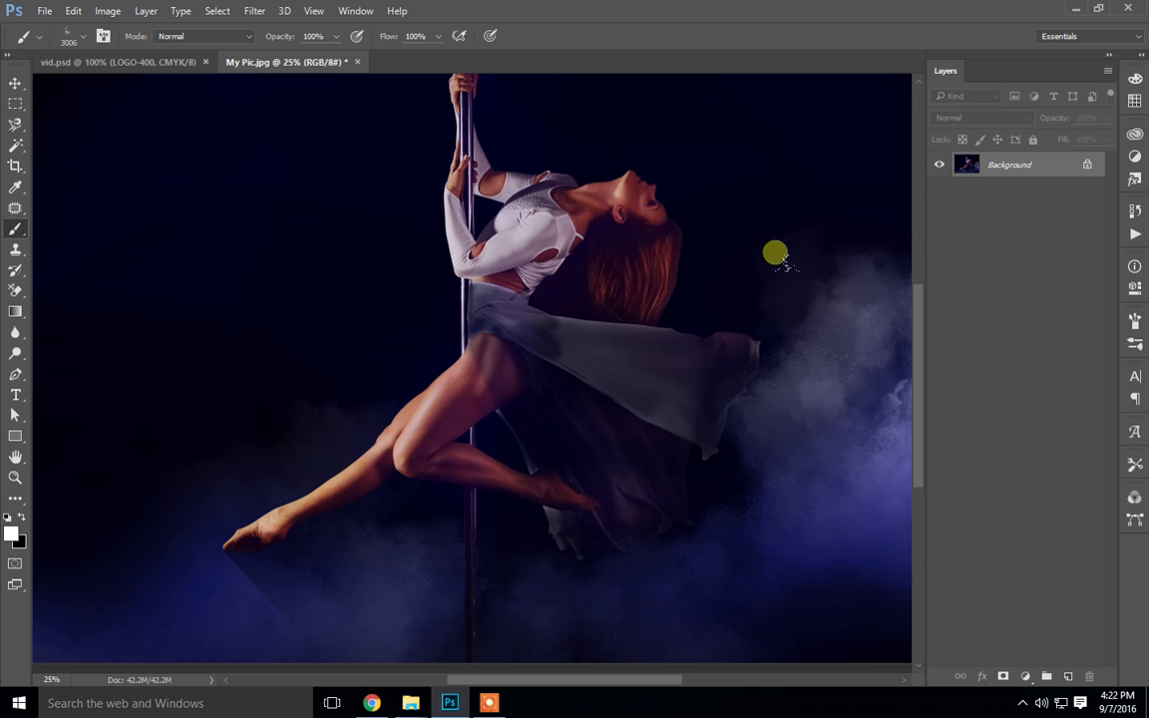
Increase the Water-dress-02 brush size step by step to about 4130 px.
right_click(898, 230)
click(1009, 247)
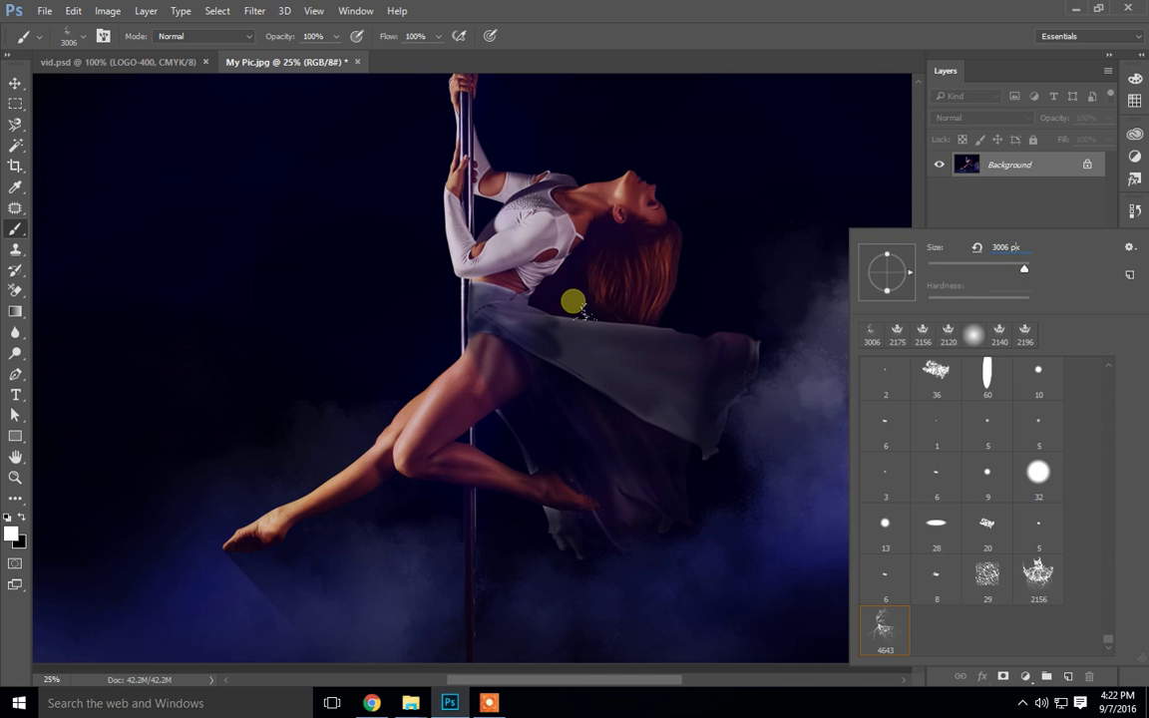
key(shift+Down)
key(shift+Down)
key(shift+Down)
key(shift+Down)
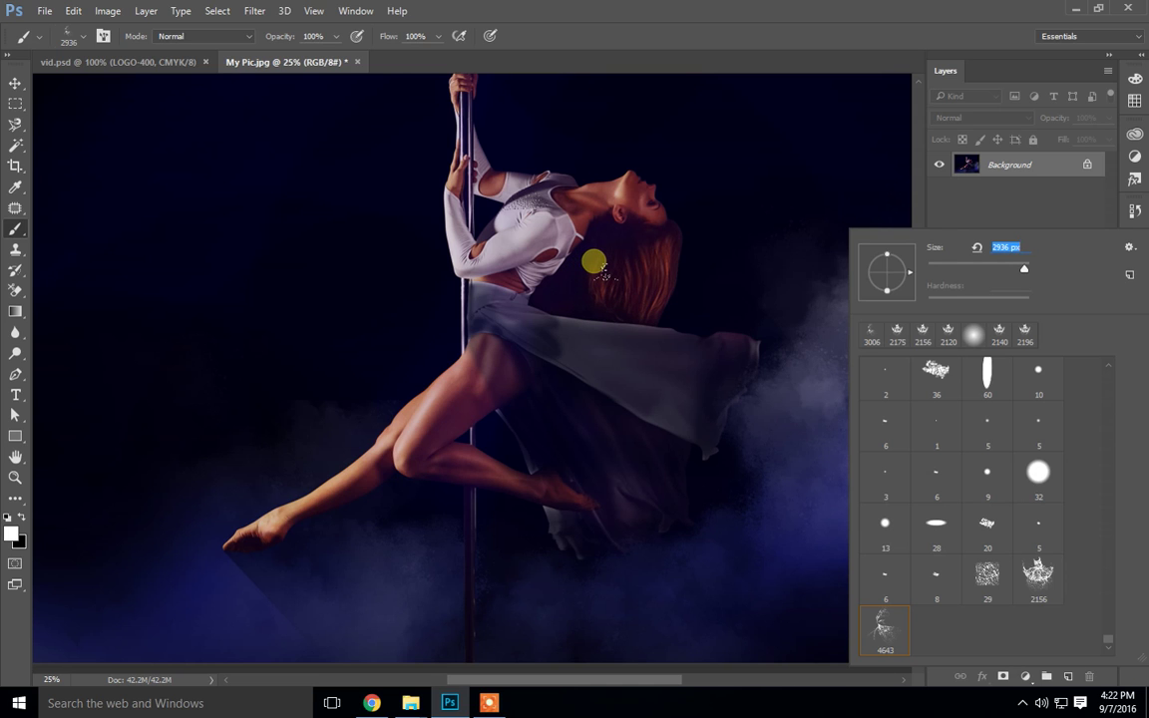
key(shift+Up)
key(shift+Up)
key(shift+Up)
key(shift+Up)
key(shift+Up)
key(shift+Up)
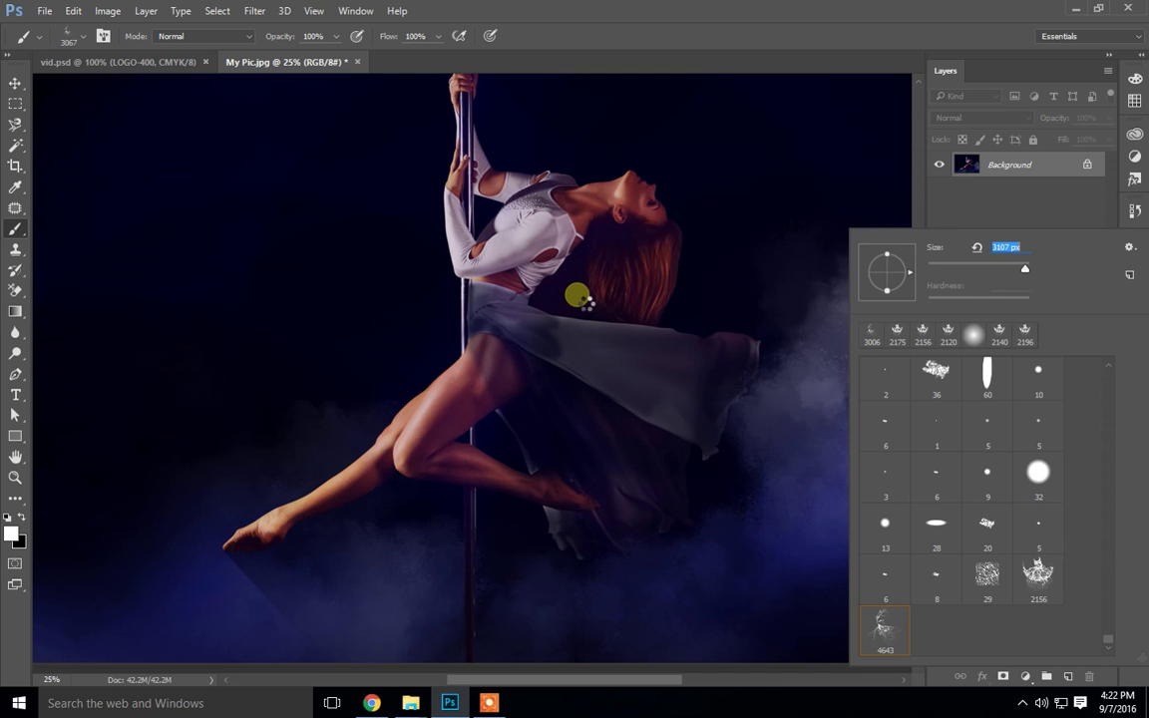
key(shift+Up)
key(shift+Up)
key(shift+Up)
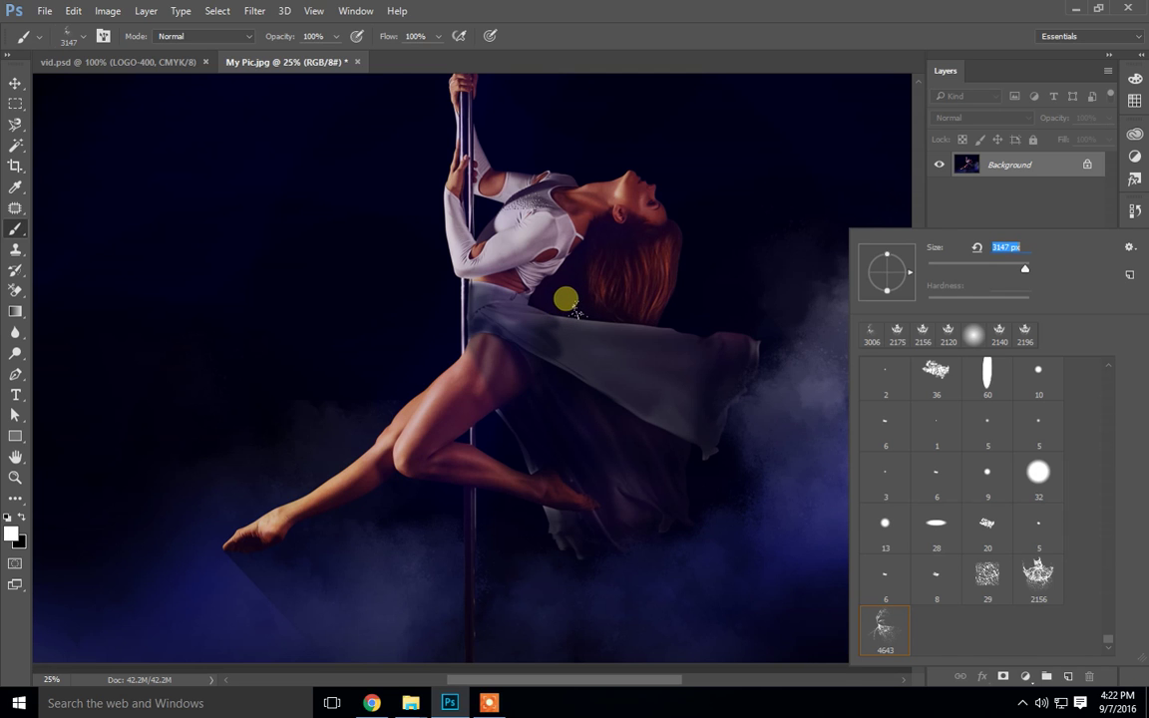
key(shift+Up)
key(shift+Up)
key(shift+Up)
key(shift+Up)
key(shift+Up)
key(shift+Up)
key(shift+Up)
key(shift+Up)
key(shift+Up)
key(shift+Up)
key(shift+Up)
key(shift+Up)
key(shift+Up)
key(Up)
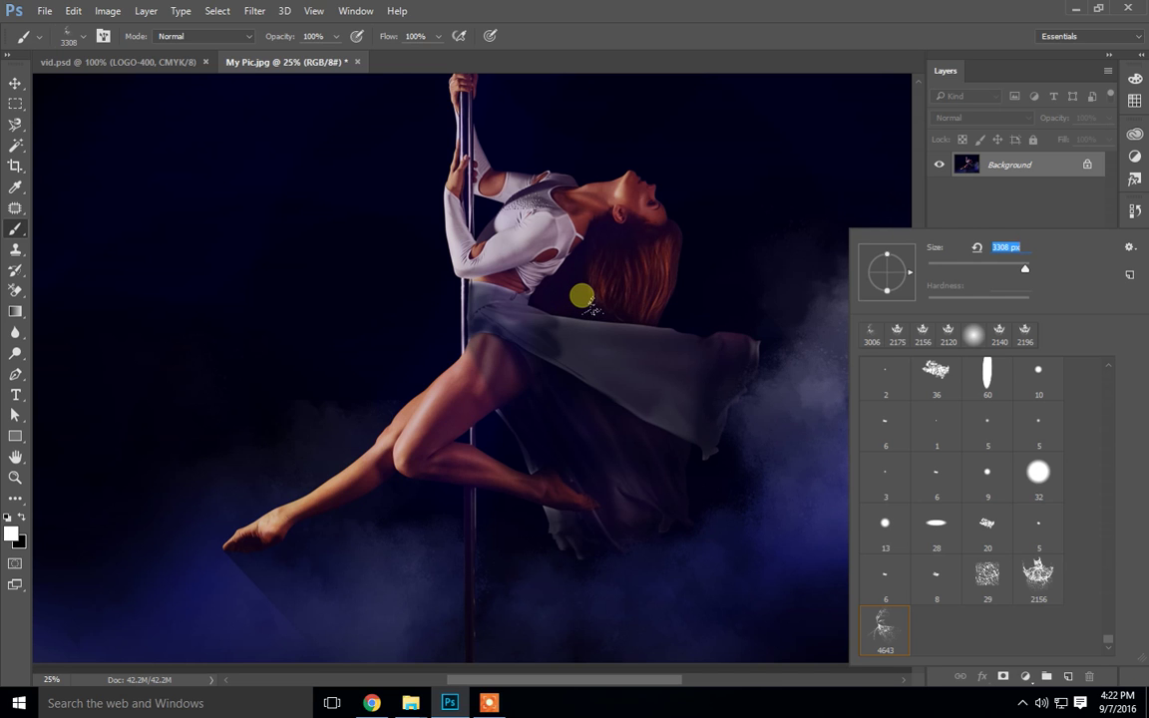
key(shift+Up)
key(shift+Up)
key(shift+Up)
key(shift+Up)
key(shift+Up)
key(shift+Up)
key(shift+Up)
key(shift+Up)
key(shift+Up)
key(shift+Up)
key(shift+Up)
key(shift+Up)
key(shift+Up)
key(shift+Up)
key(shift+Up)
key(shift+Up)
key(shift+Up)
key(shift+Up)
key(shift+Up)
key(shift+Up)
key(Up)
key(Up)
key(shift+Up)
key(shift+Up)
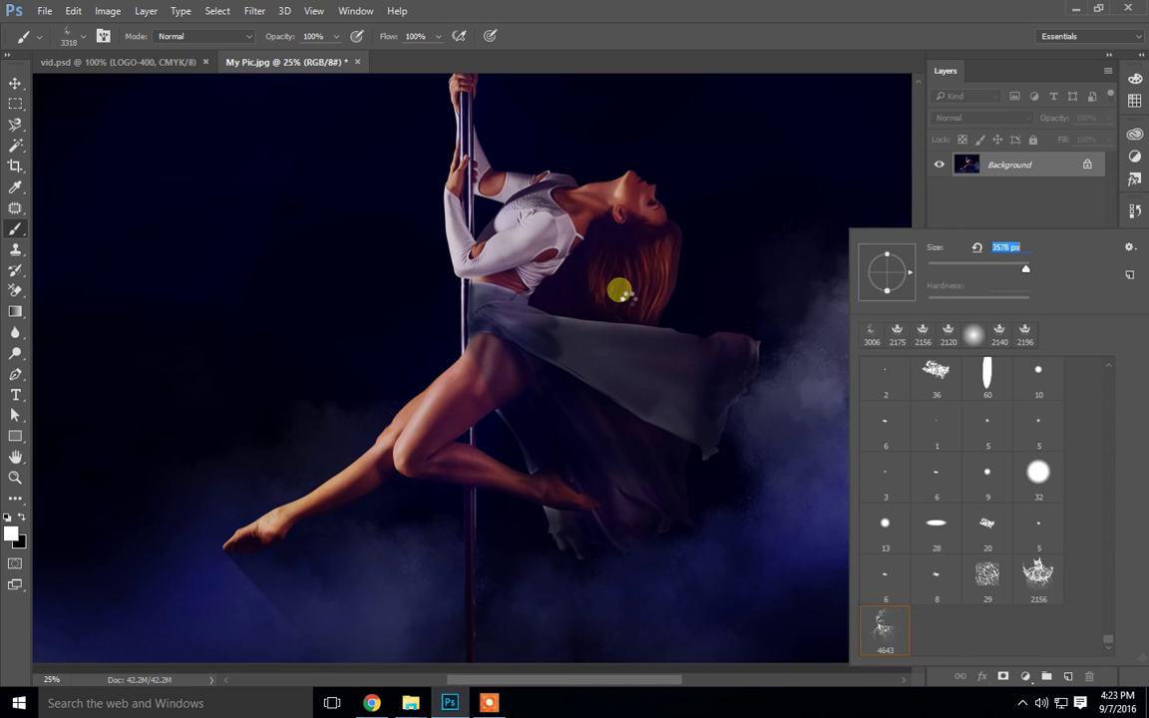
key(Up)
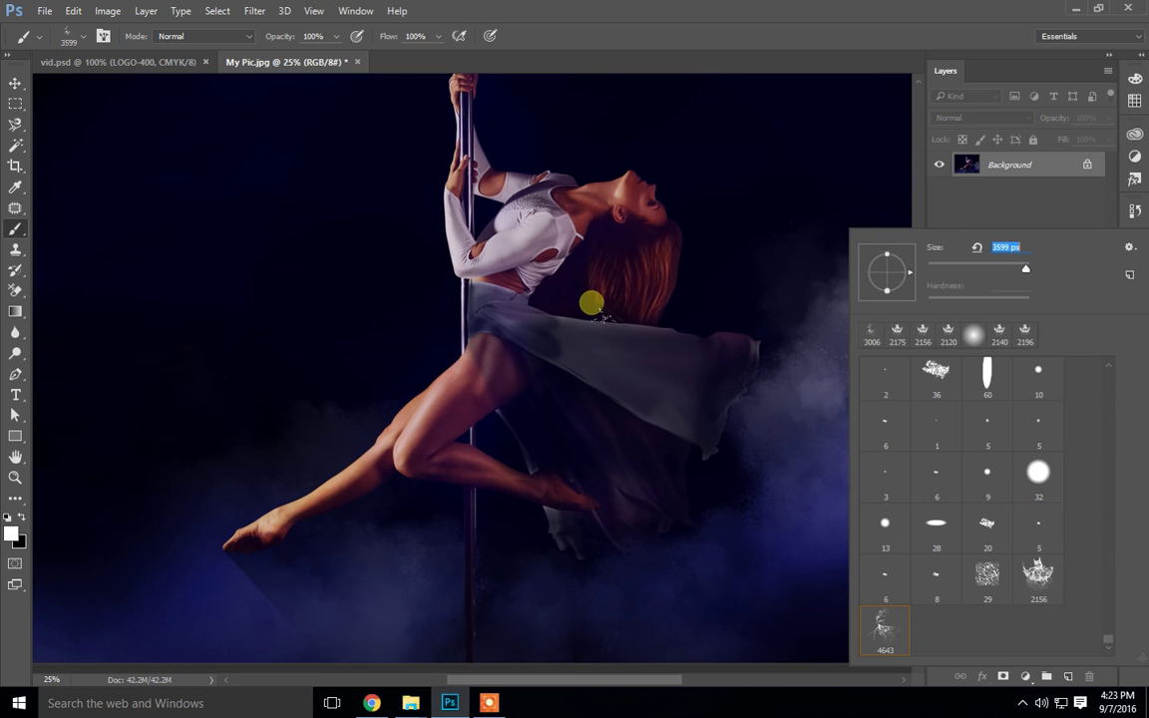
key(shift+Up)
key(shift+Up)
key(shift+Up)
key(shift+Up)
key(shift+Up)
key(shift+Up)
key(shift+Up)
key(shift+Up)
key(shift+Up)
key(shift+Up)
key(shift+Up)
key(shift+Up)
key(shift+Up)
key(shift+Up)
key(shift+Up)
key(shift+Up)
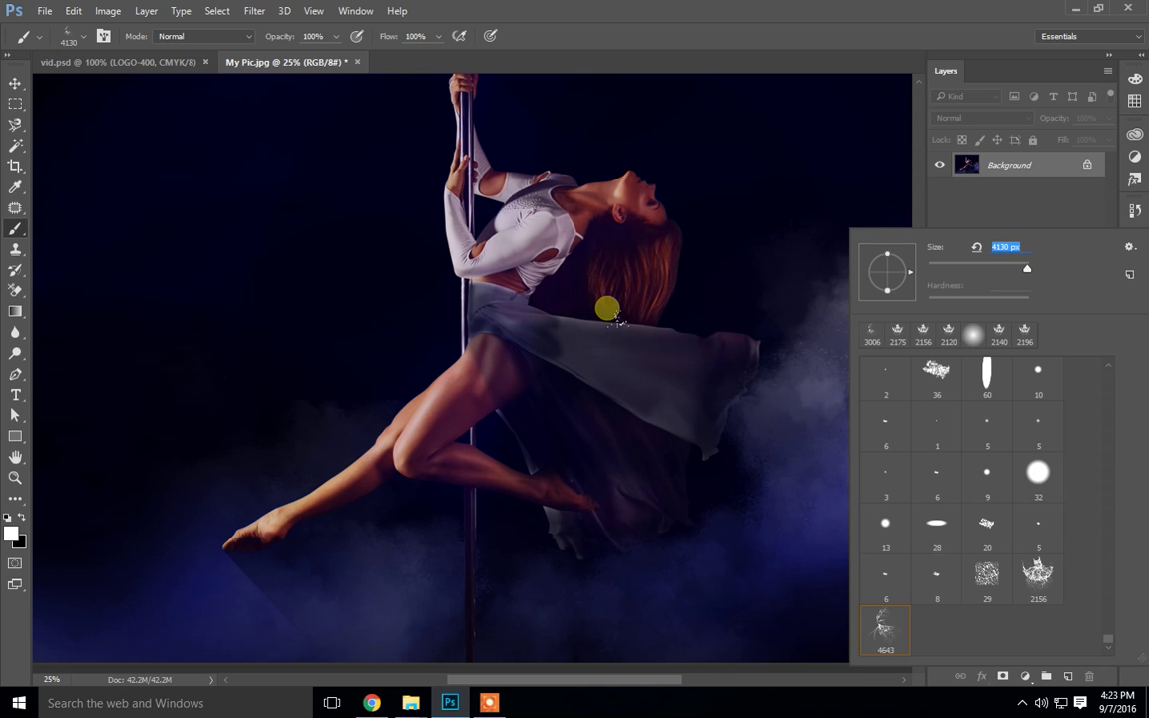
Stamp the water-splash dress over the pole dancer and reposition the image with the Move tool.
click(607, 309)
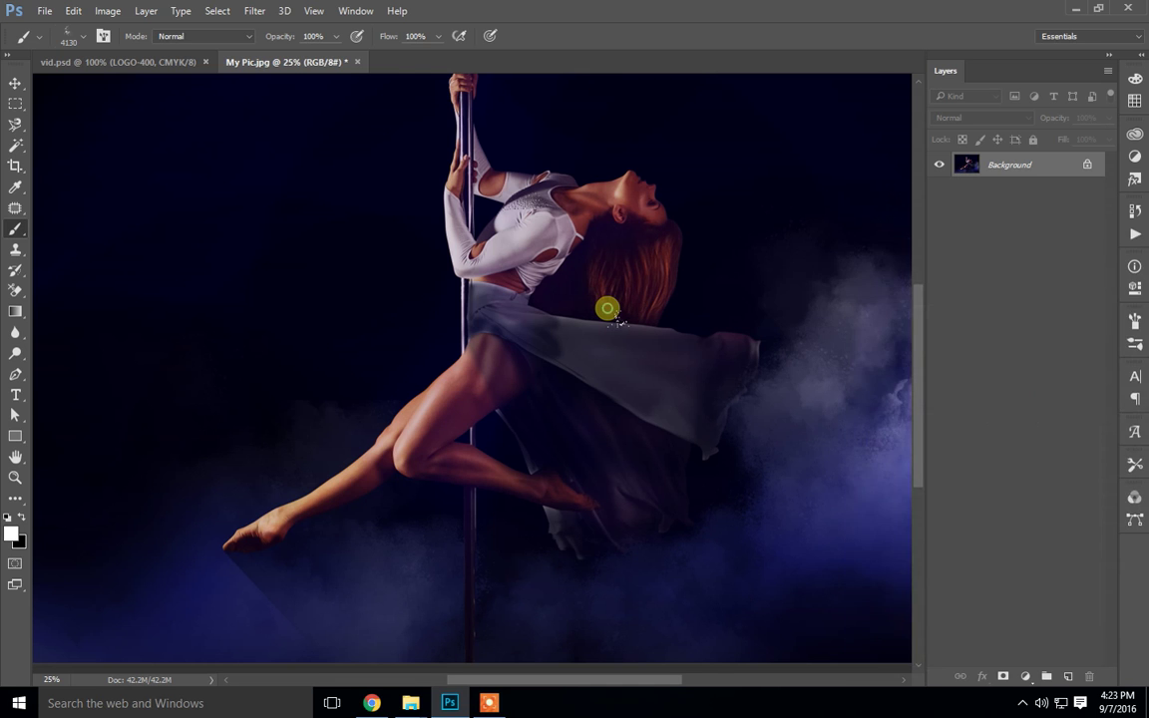
click(607, 309)
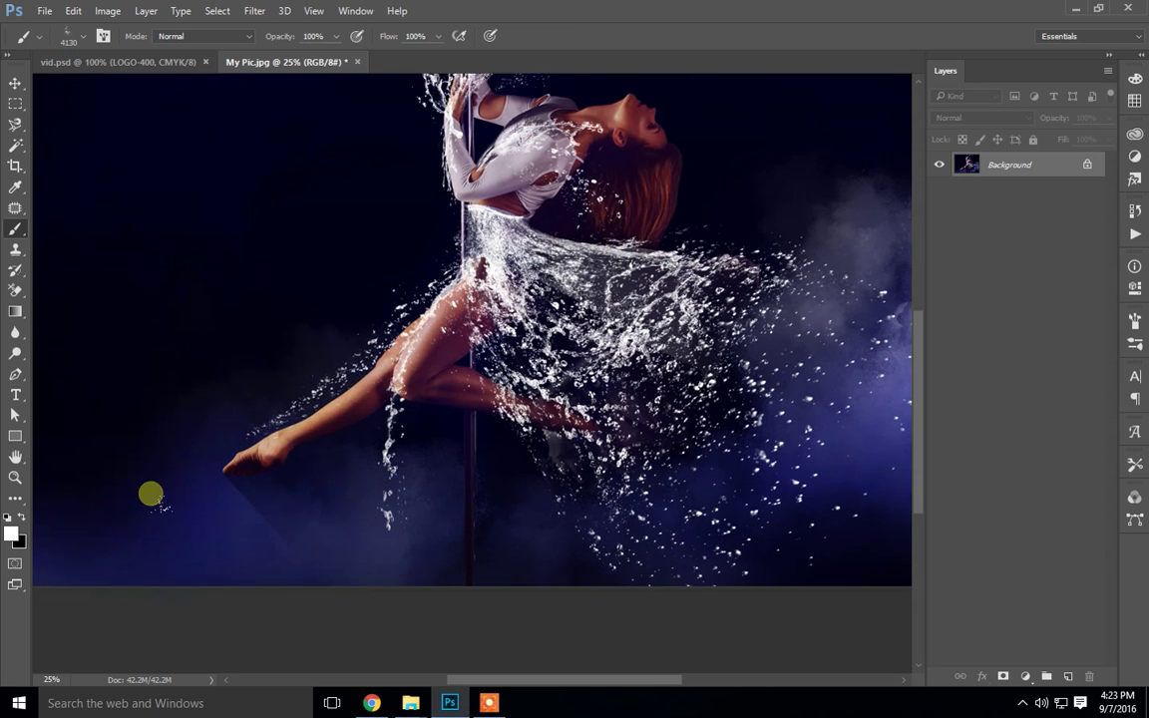
click(15, 82)
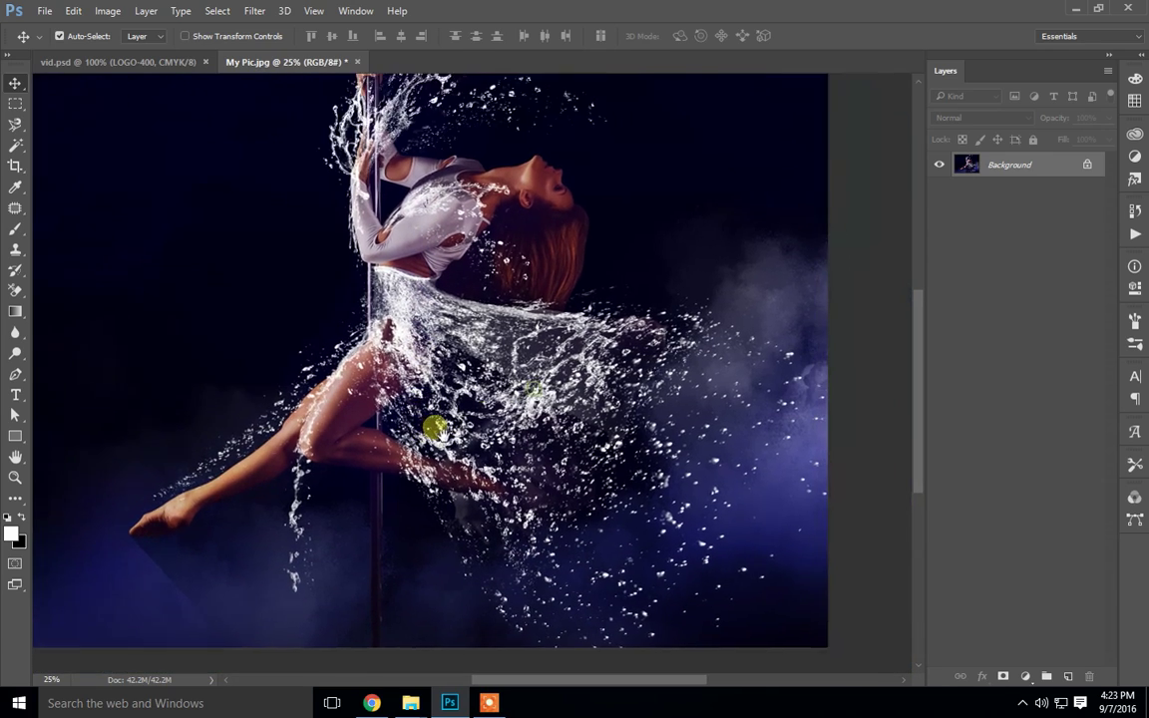
mouse_move(577, 462)
mouse_down()
mouse_move(558, 505)
mouse_move(499, 484)
mouse_move(477, 489)
mouse_move(491, 429)
mouse_up()
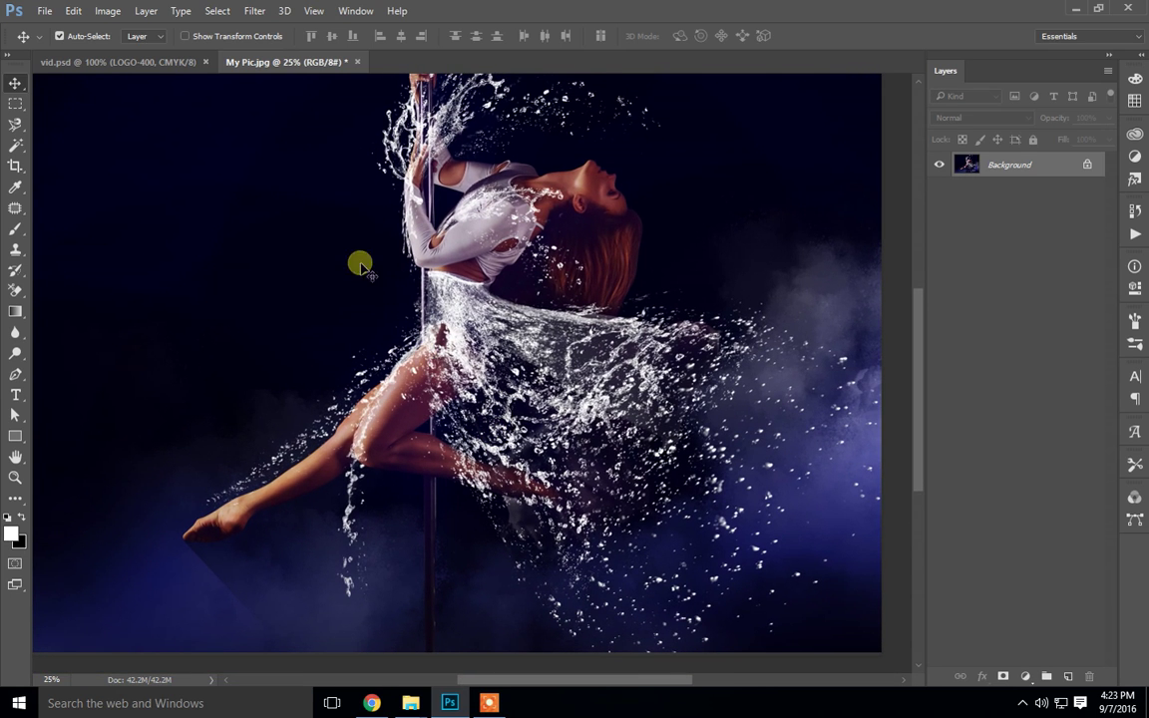
Save the image as the JPEG My Pic Final.jpg.
click(40, 12)
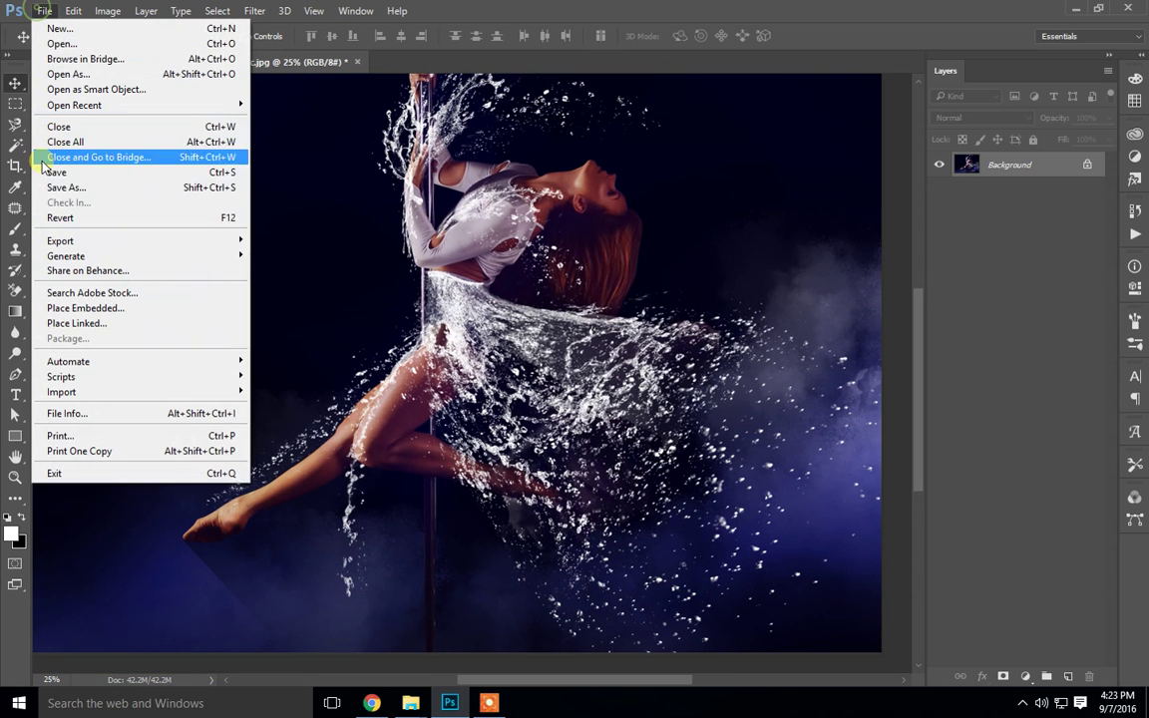
click(75, 187)
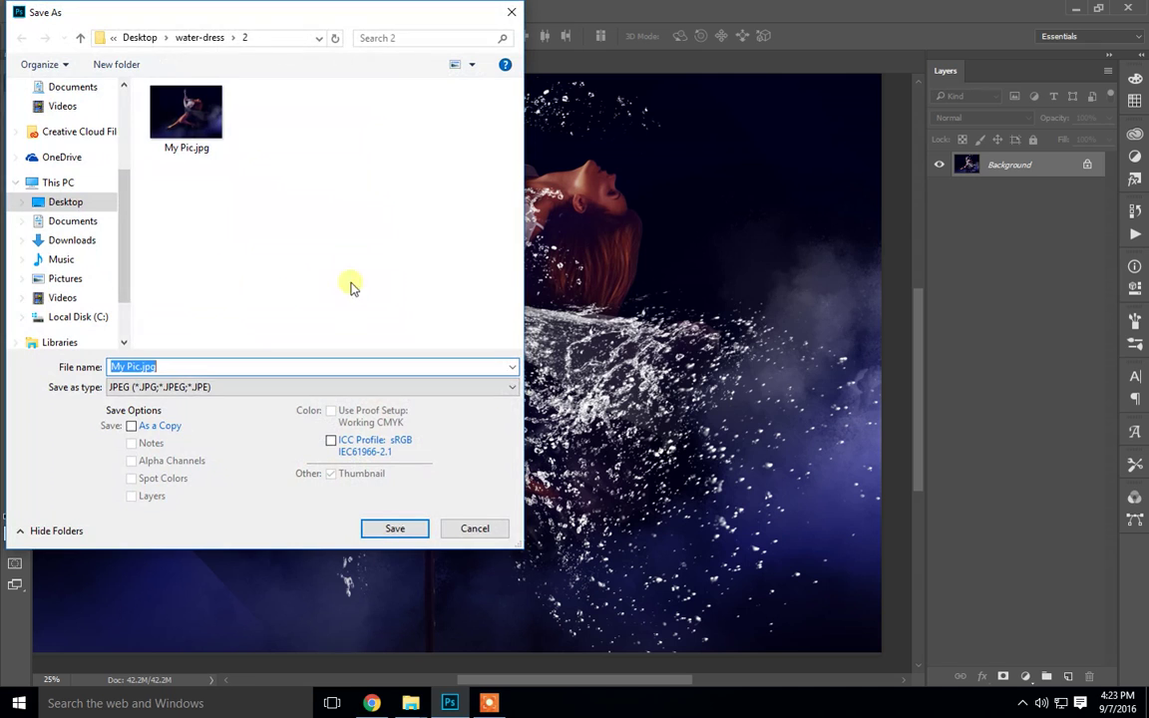
click(133, 367)
text(Final)
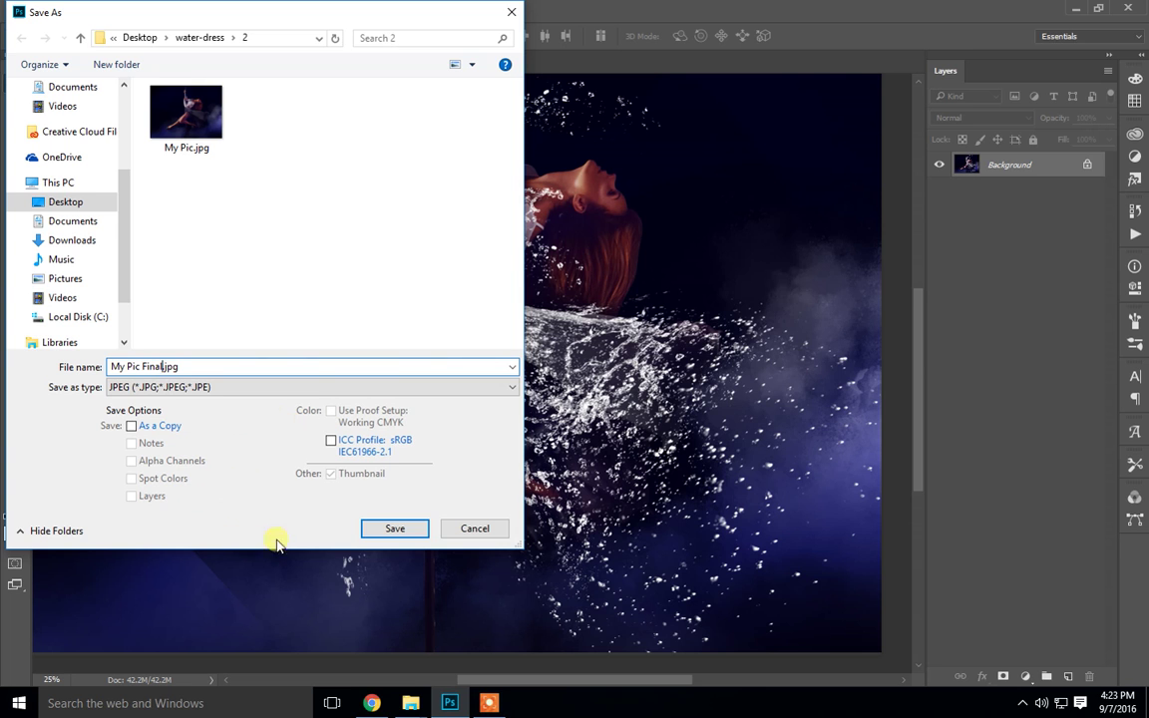
click(404, 528)
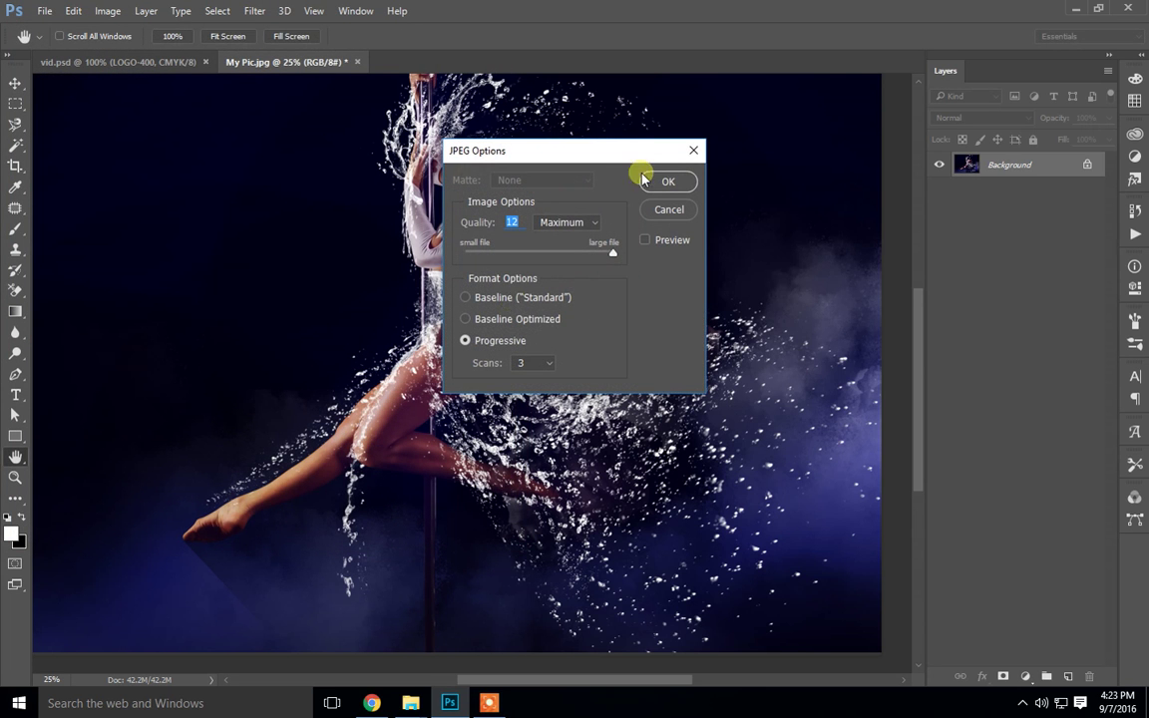
click(660, 181)
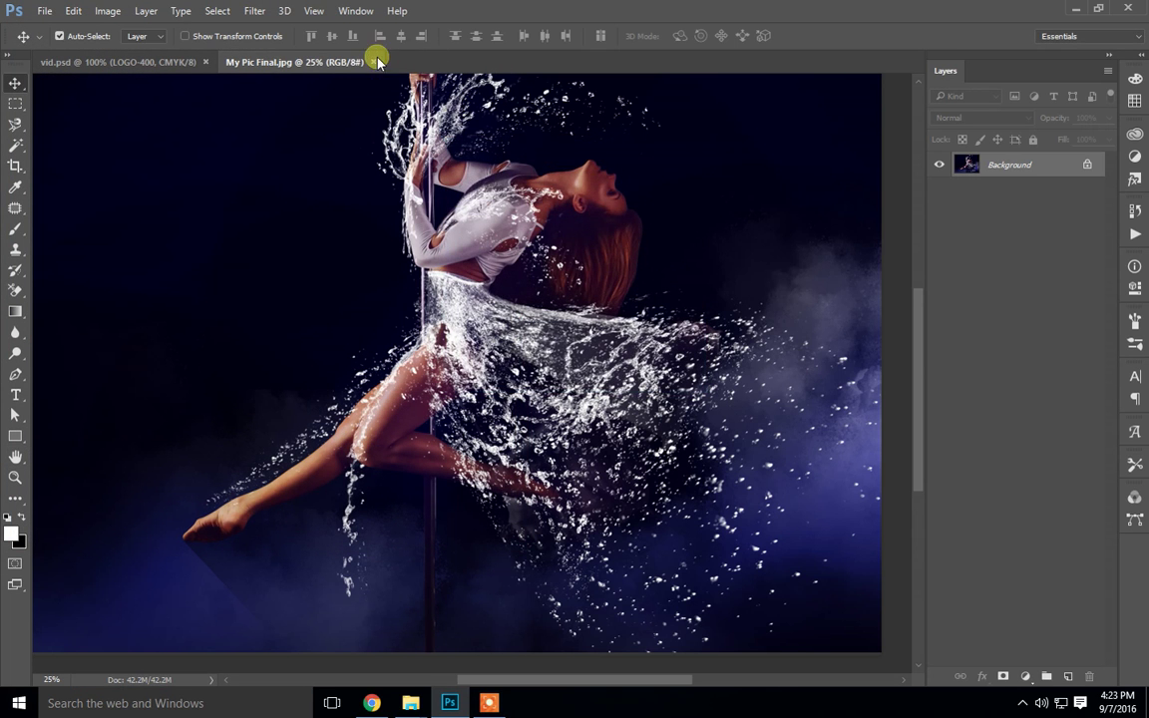
Close the finished pole-dancer image and drag My-Pic.png from water-dress\3 into Photoshop.
click(375, 62)
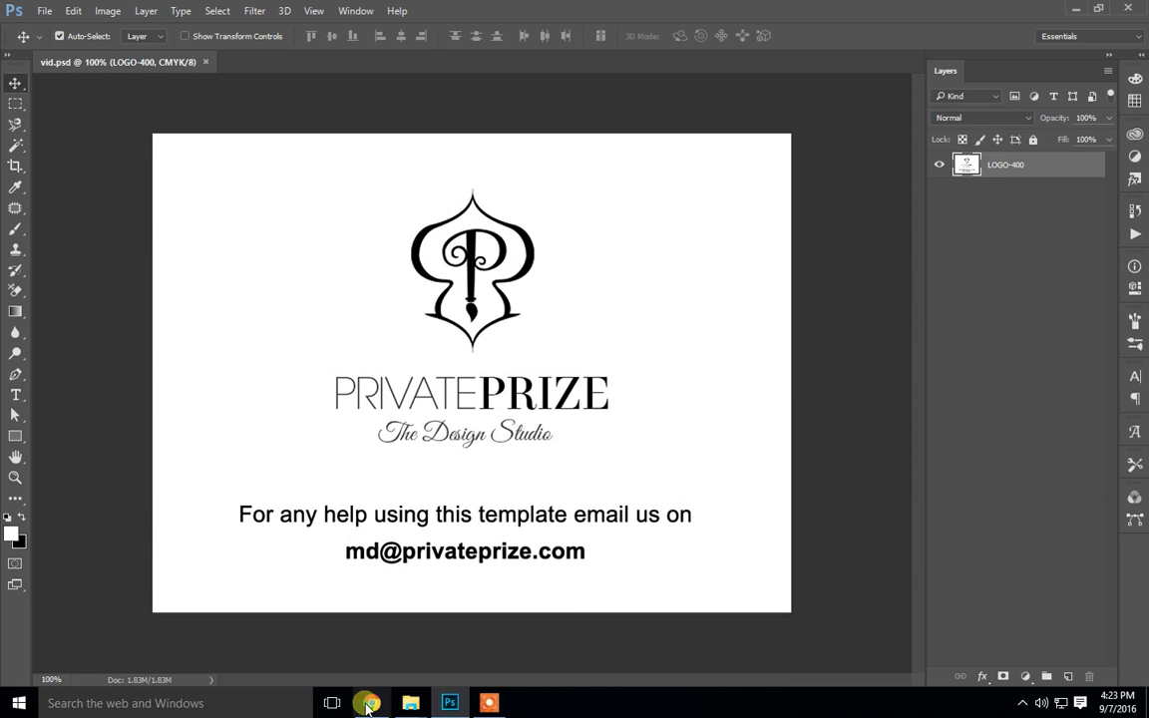
mouse_move(410, 703)
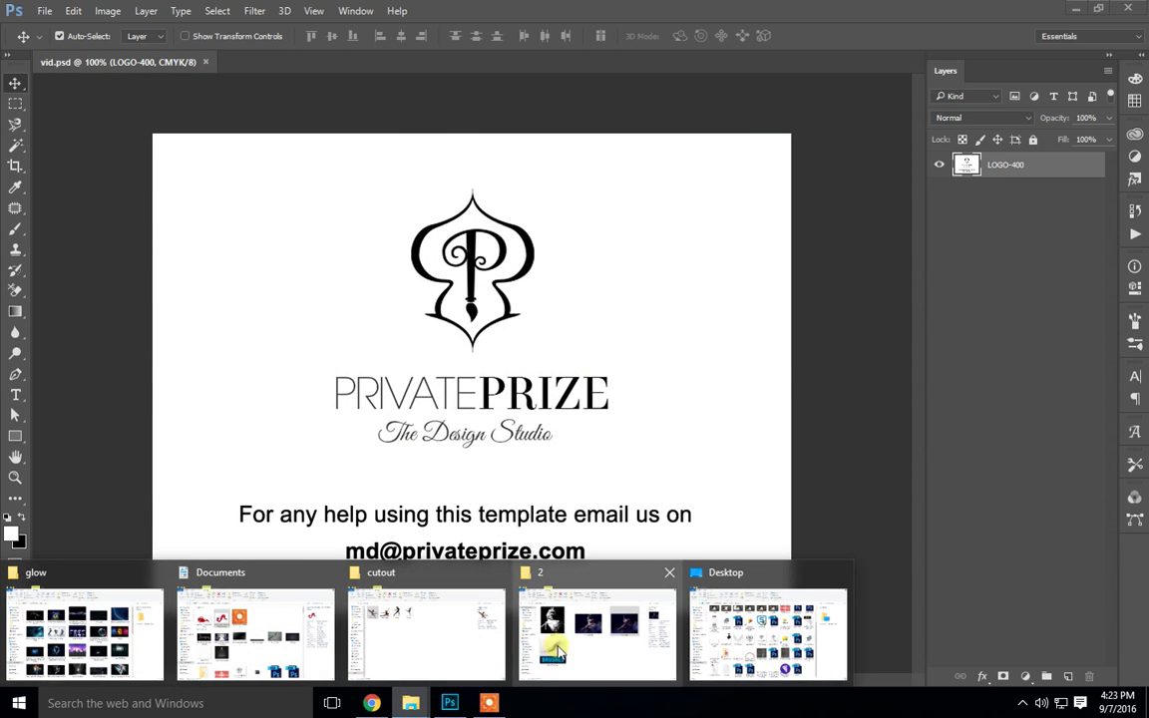
click(558, 650)
click(588, 557)
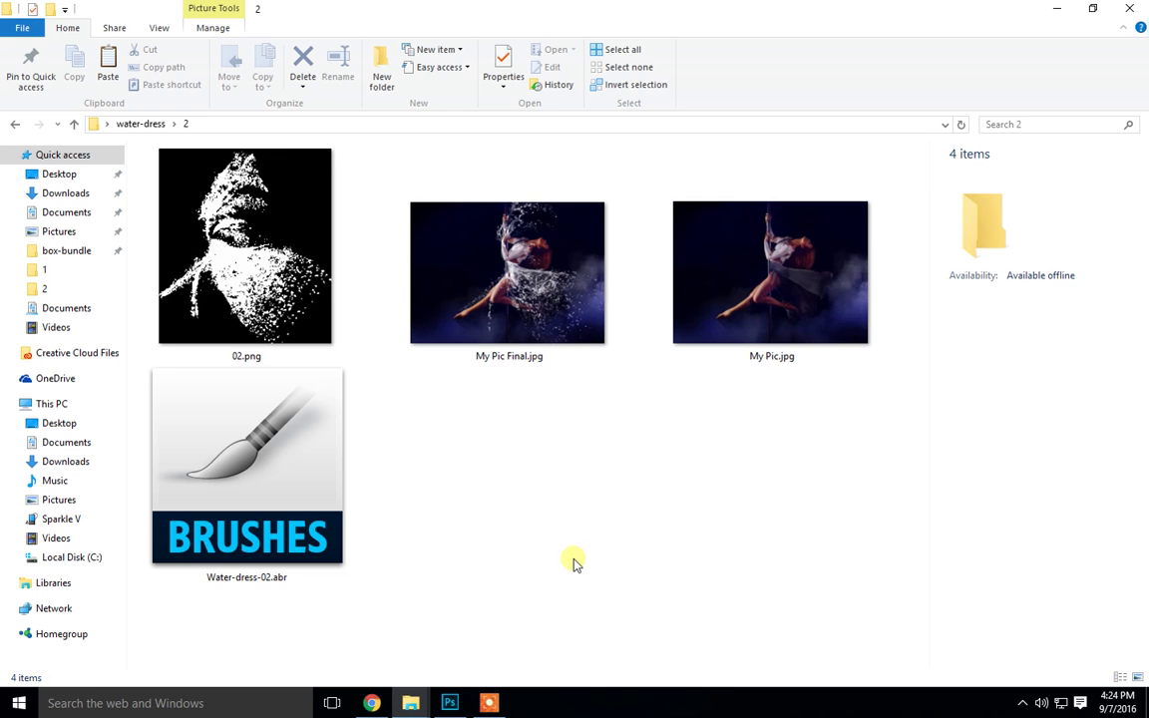
key(BackSpace)
click(476, 232)
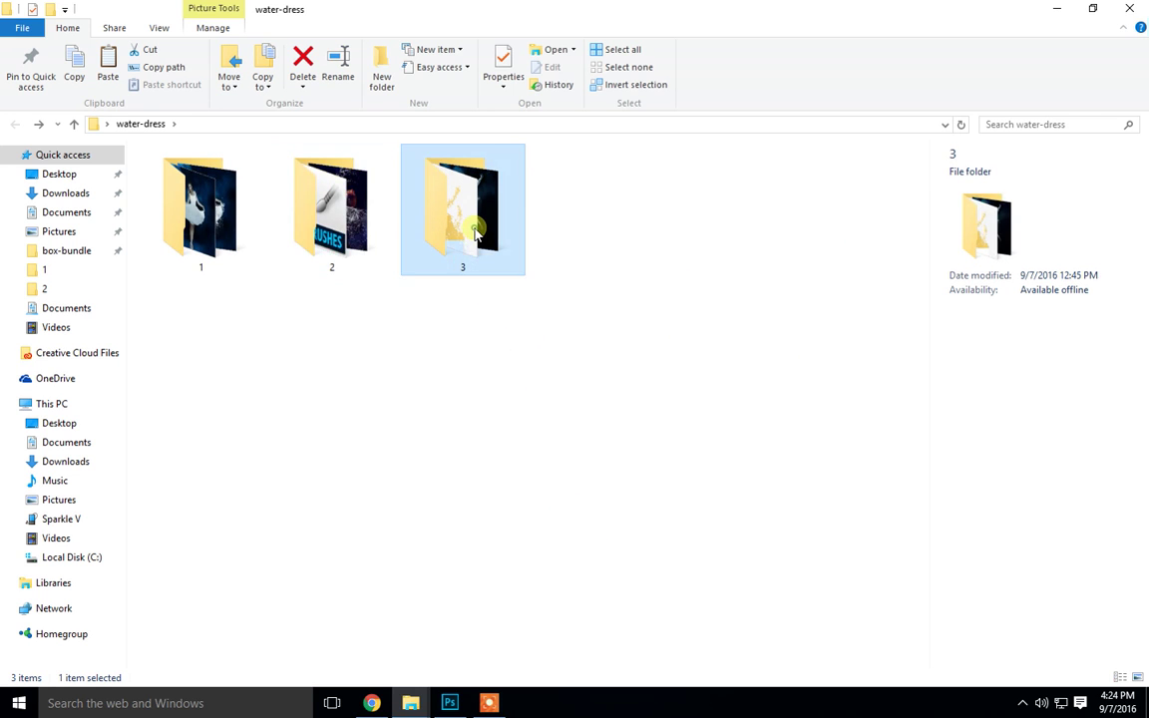
double_click(475, 231)
click(419, 249)
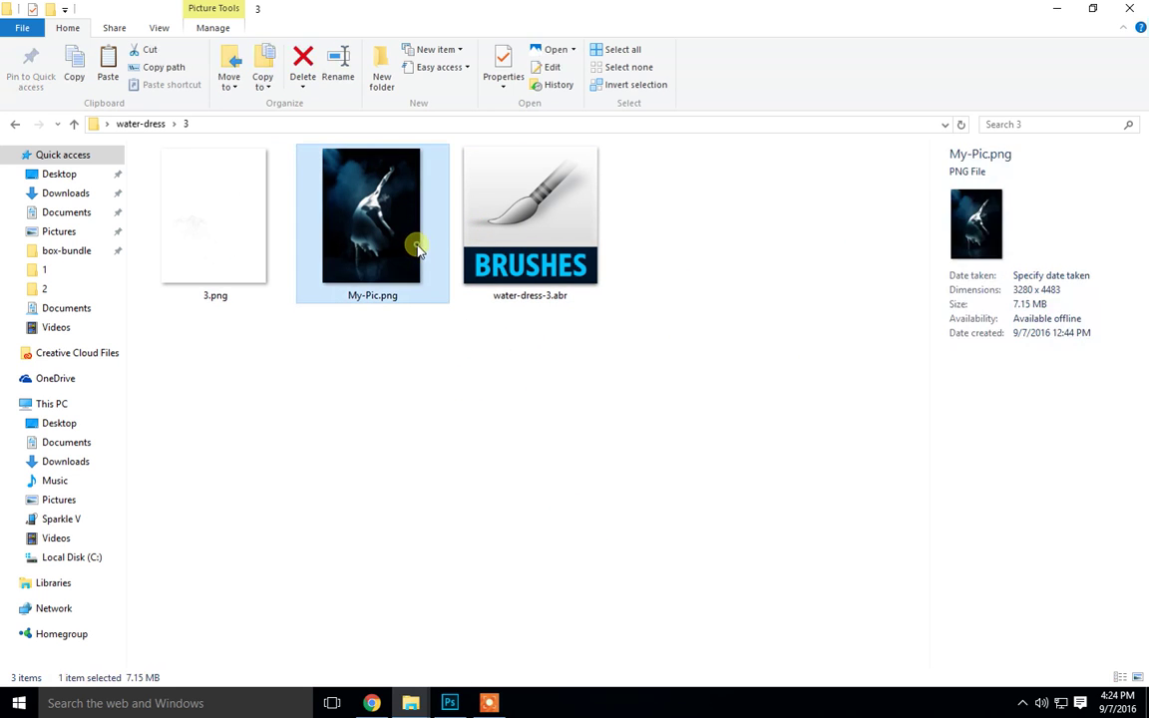
mouse_move(419, 249)
mouse_down()
mouse_move(454, 710)
mouse_move(459, 22)
mouse_move(443, 185)
mouse_up()
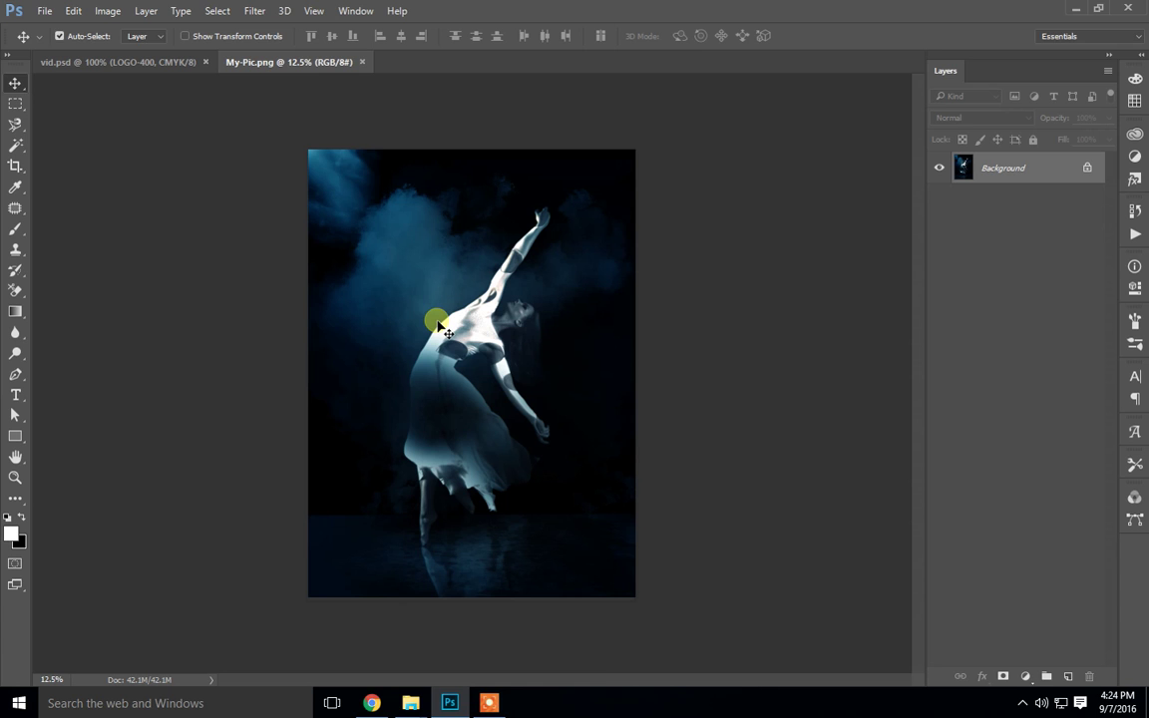
Zoom in, load water-dress-3.abr from water-dress\3, and select its 3453 px brush.
key(ctrl+plus)
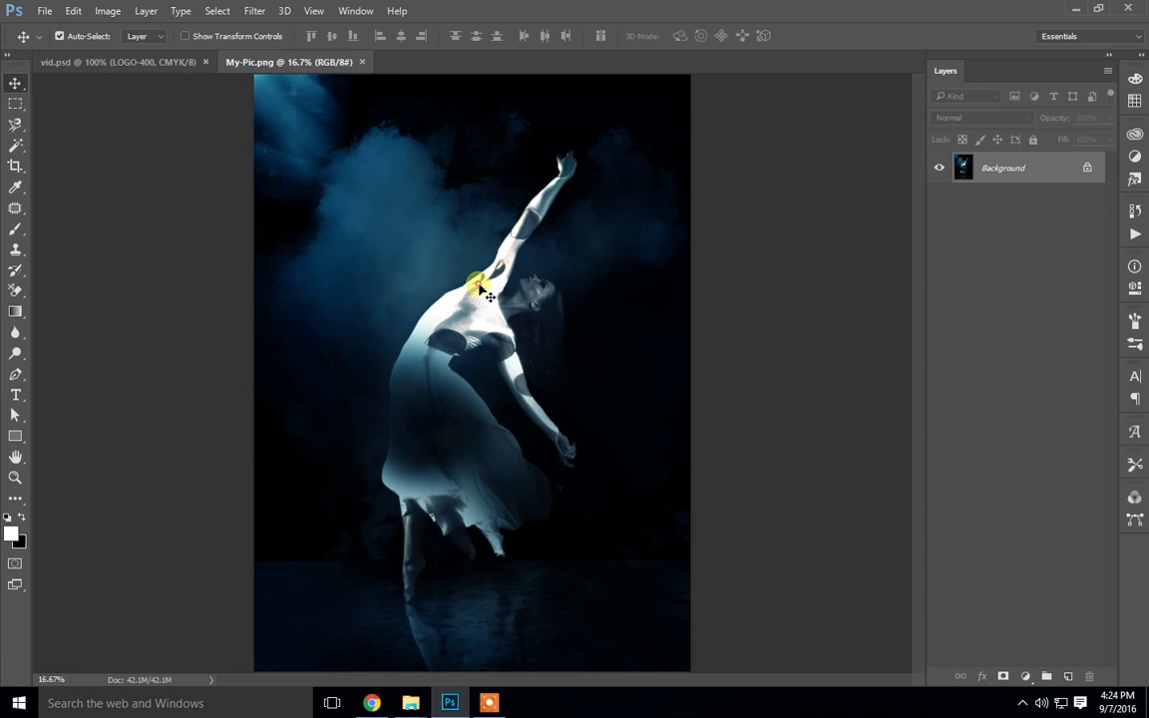
click(15, 227)
right_click(481, 302)
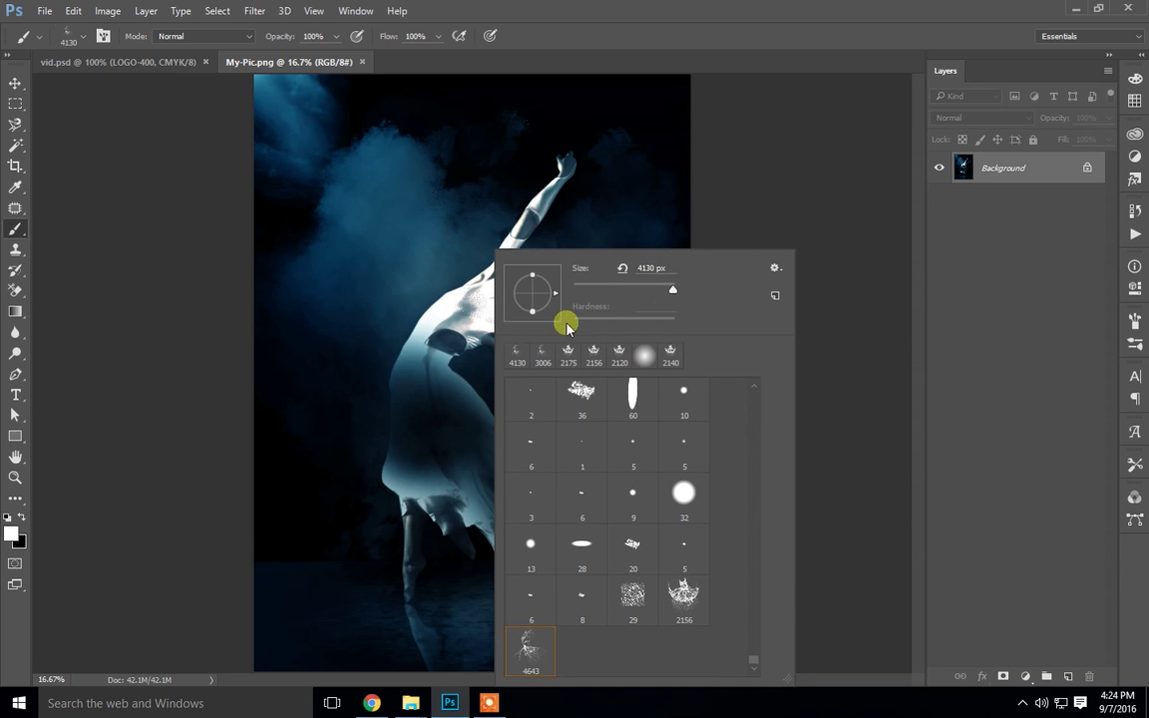
click(774, 268)
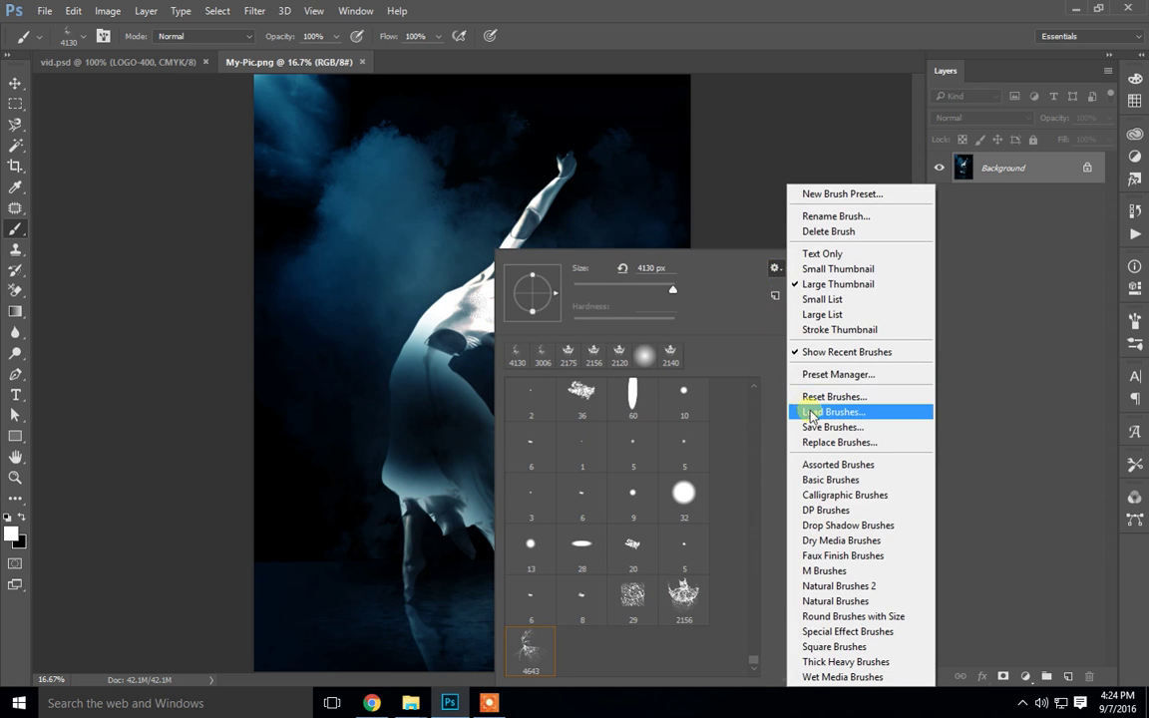
click(811, 413)
click(704, 273)
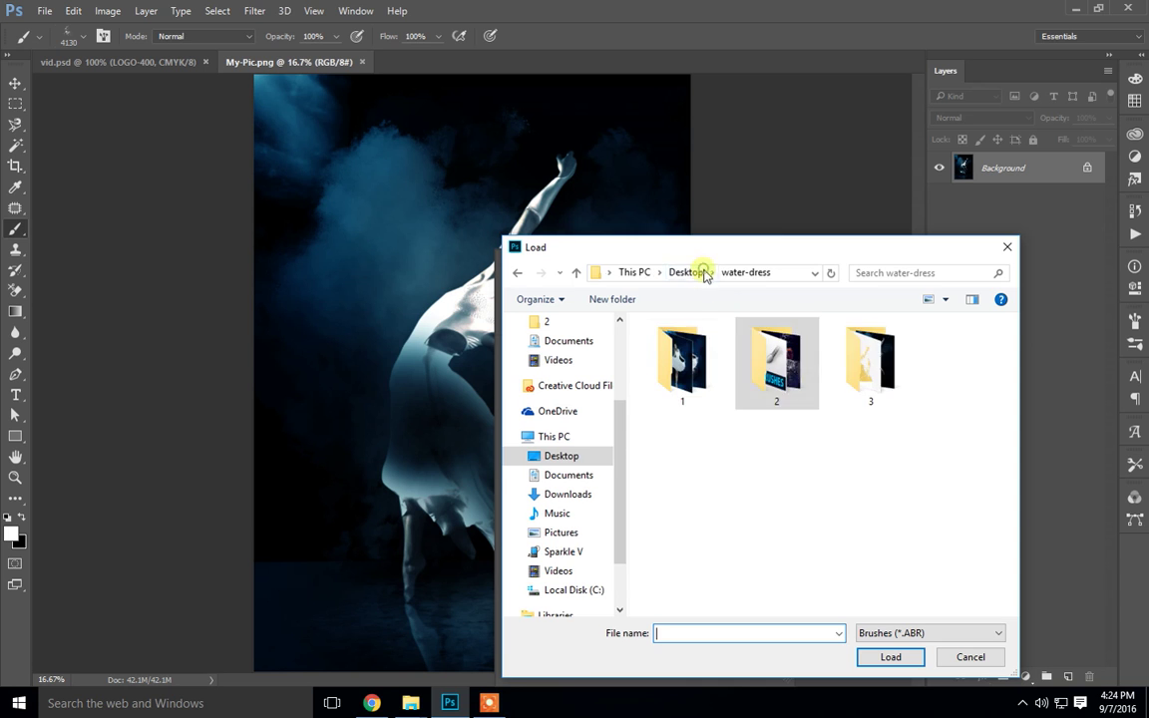
double_click(870, 377)
click(702, 381)
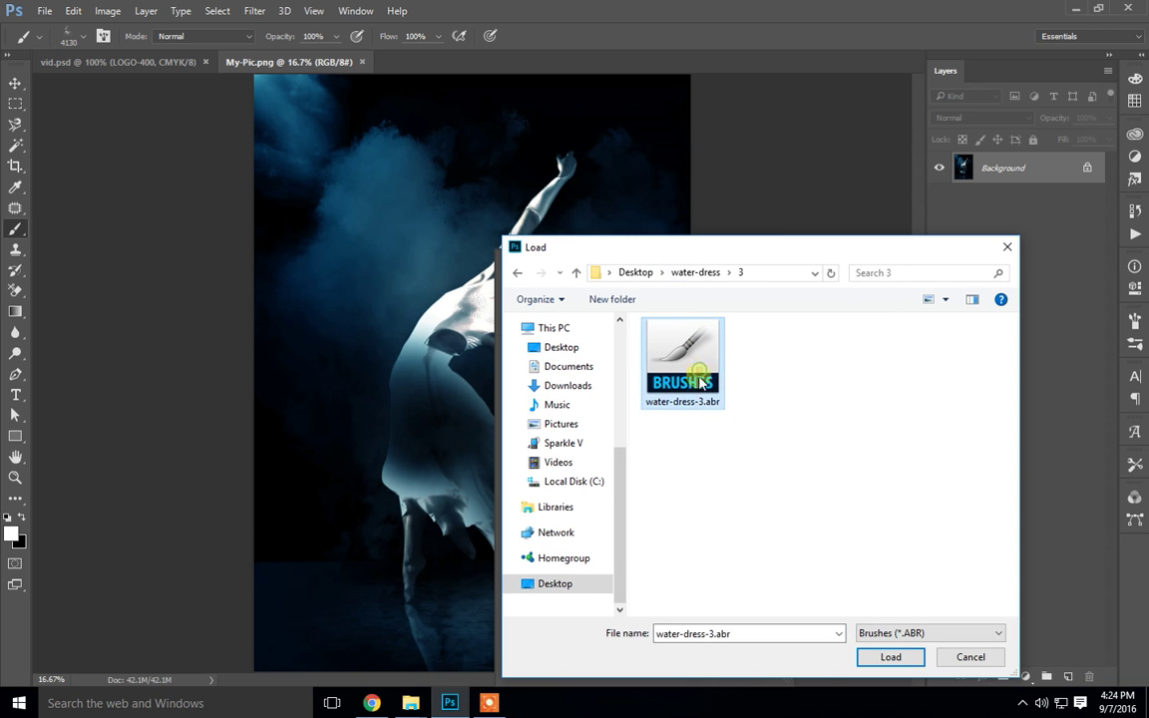
click(888, 656)
click(578, 650)
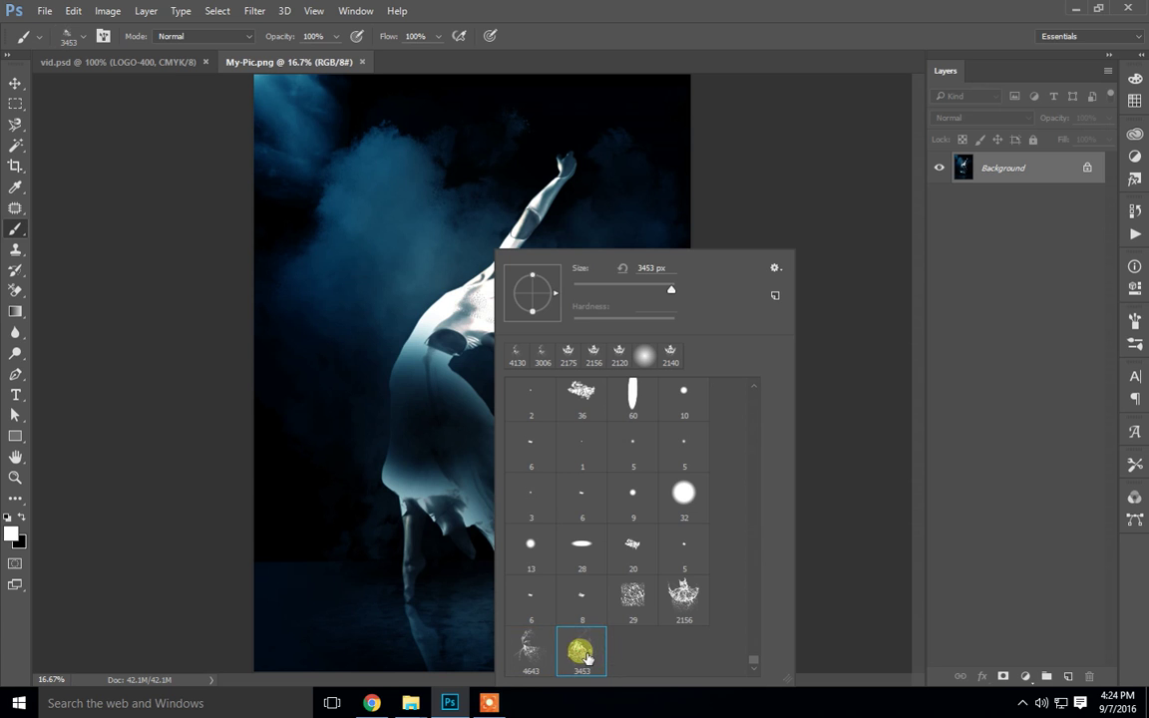
Stamp the 3453 px splash brush over the dancer, undo, and re-stamp at a better spot.
click(162, 466)
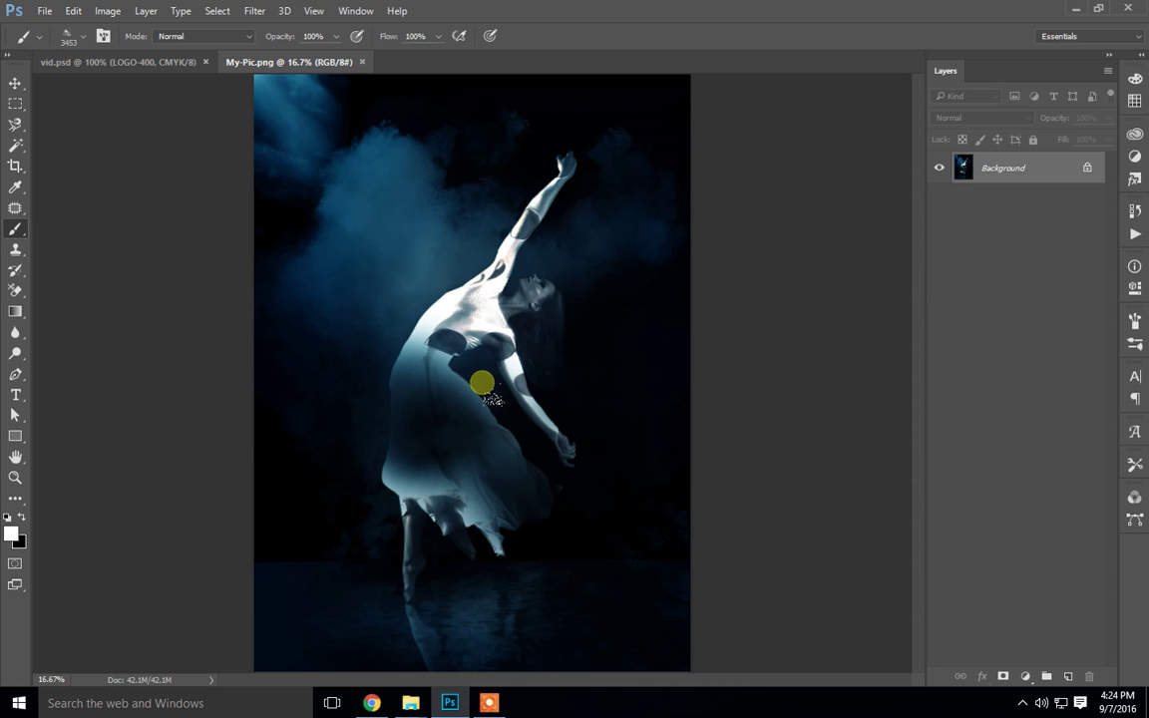
click(481, 382)
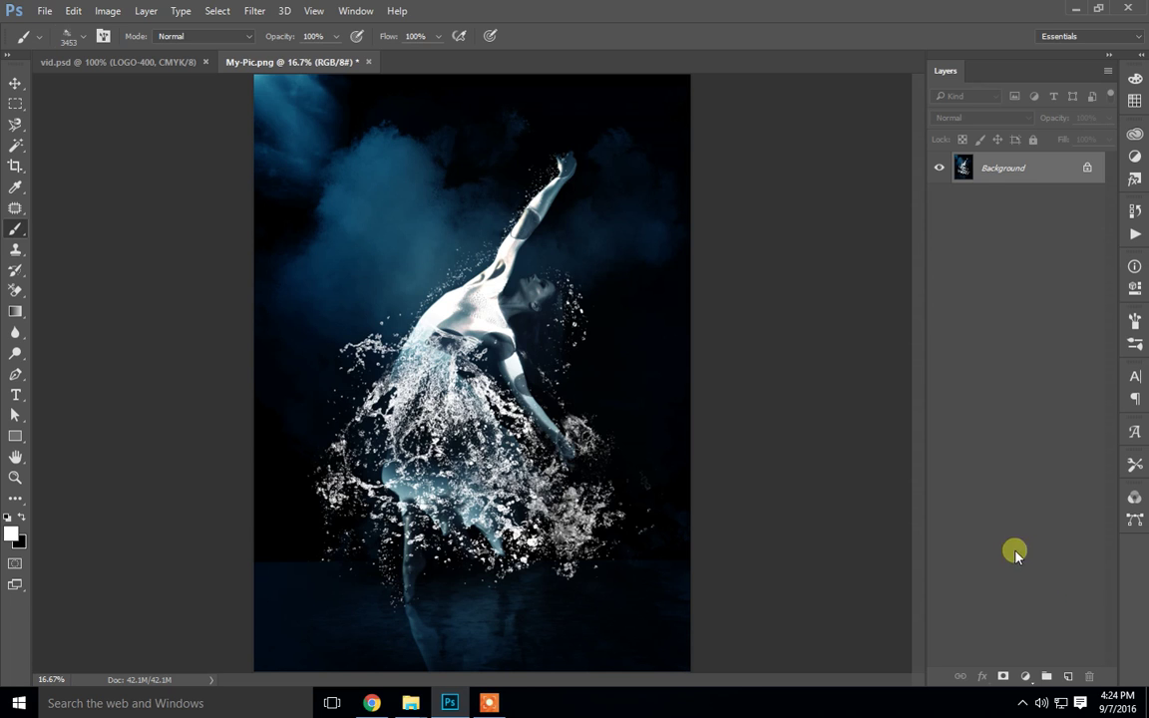
key(ctrl+z)
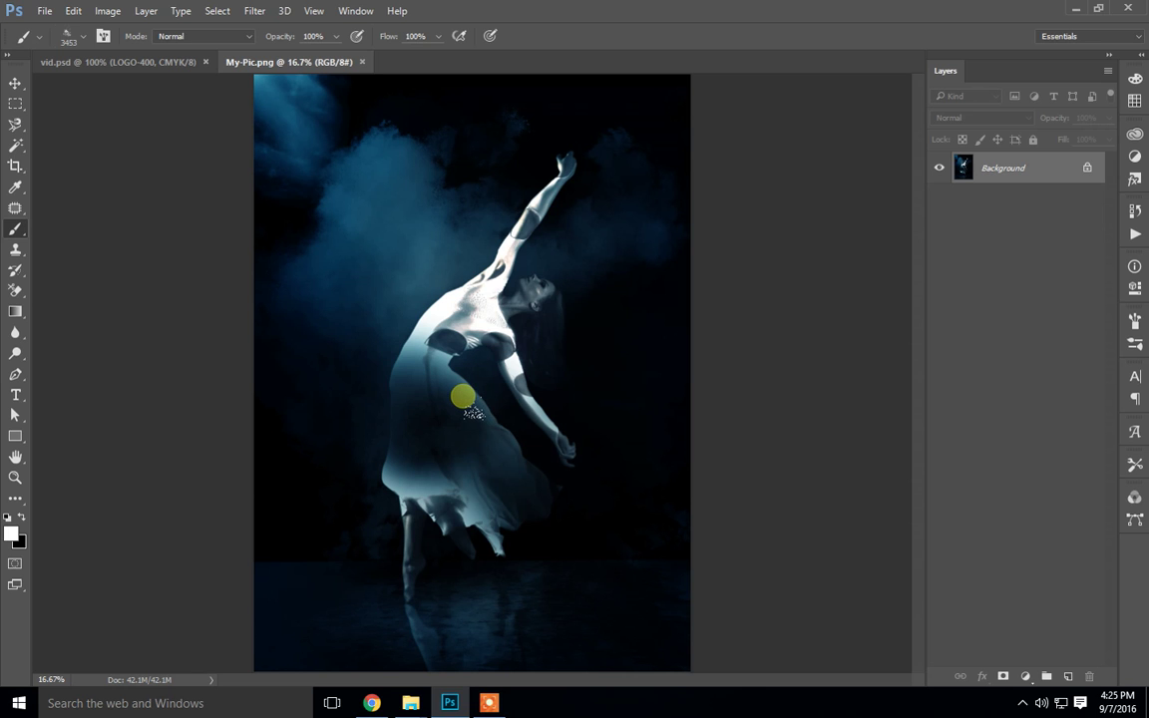
click(463, 398)
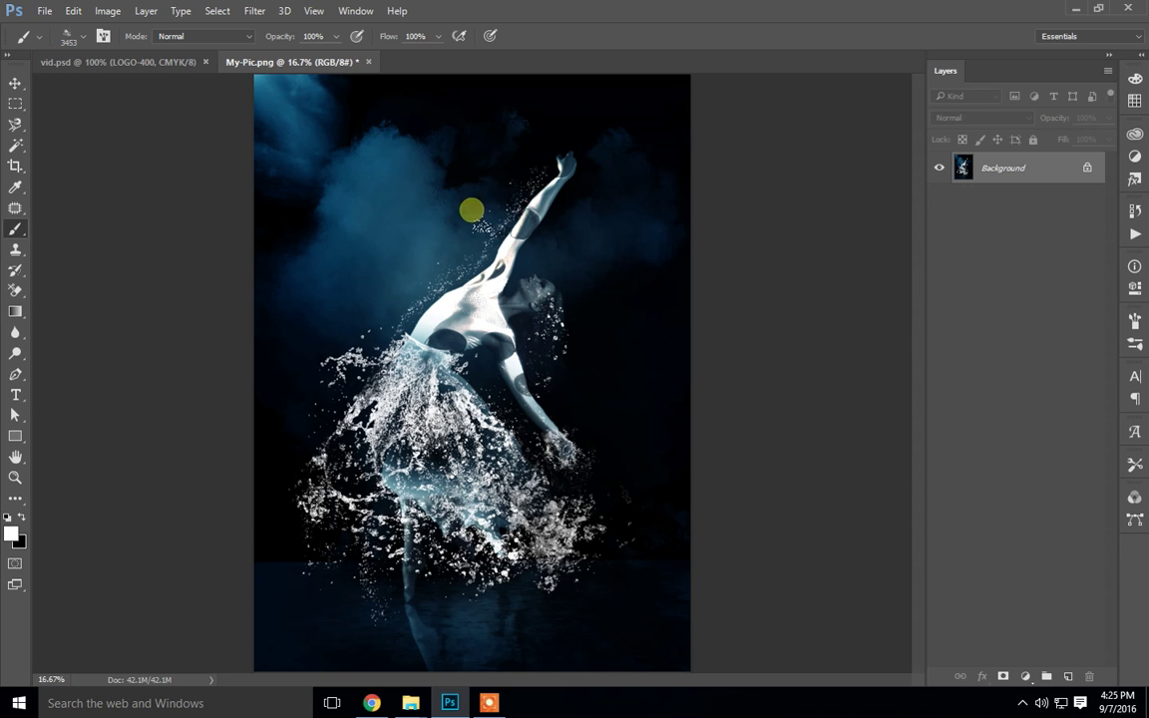
Save the dancer image as the JPEG My-Pic Final.jpg, then close it.
click(46, 12)
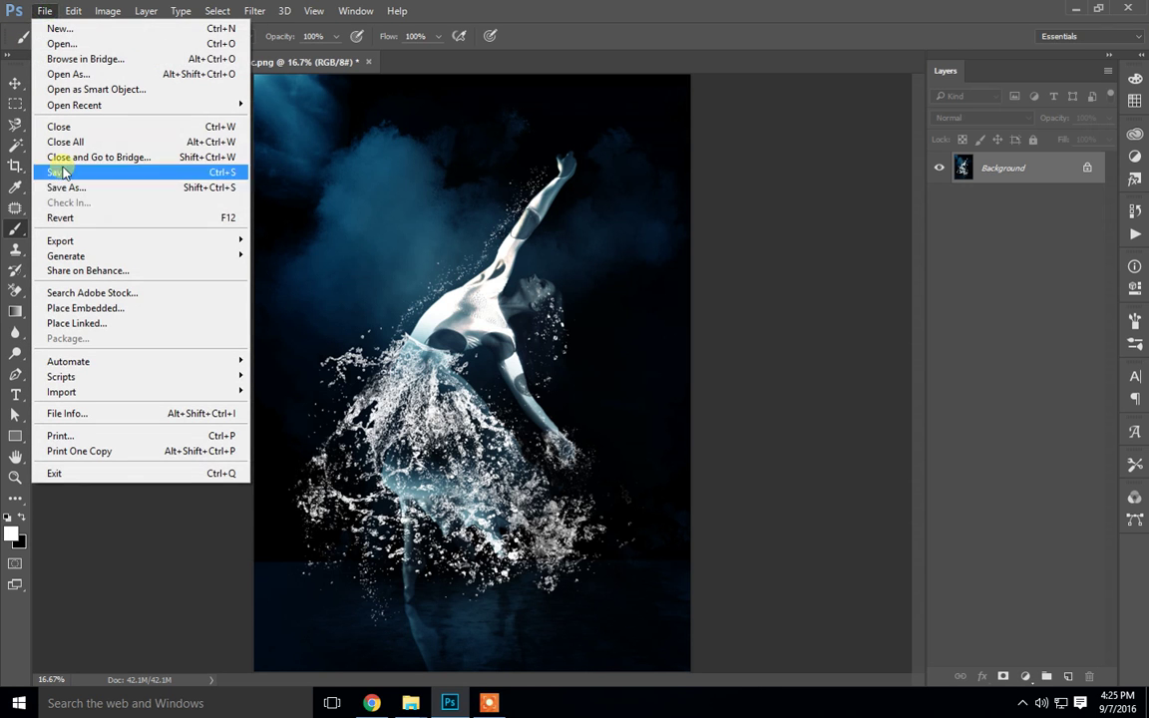
click(74, 187)
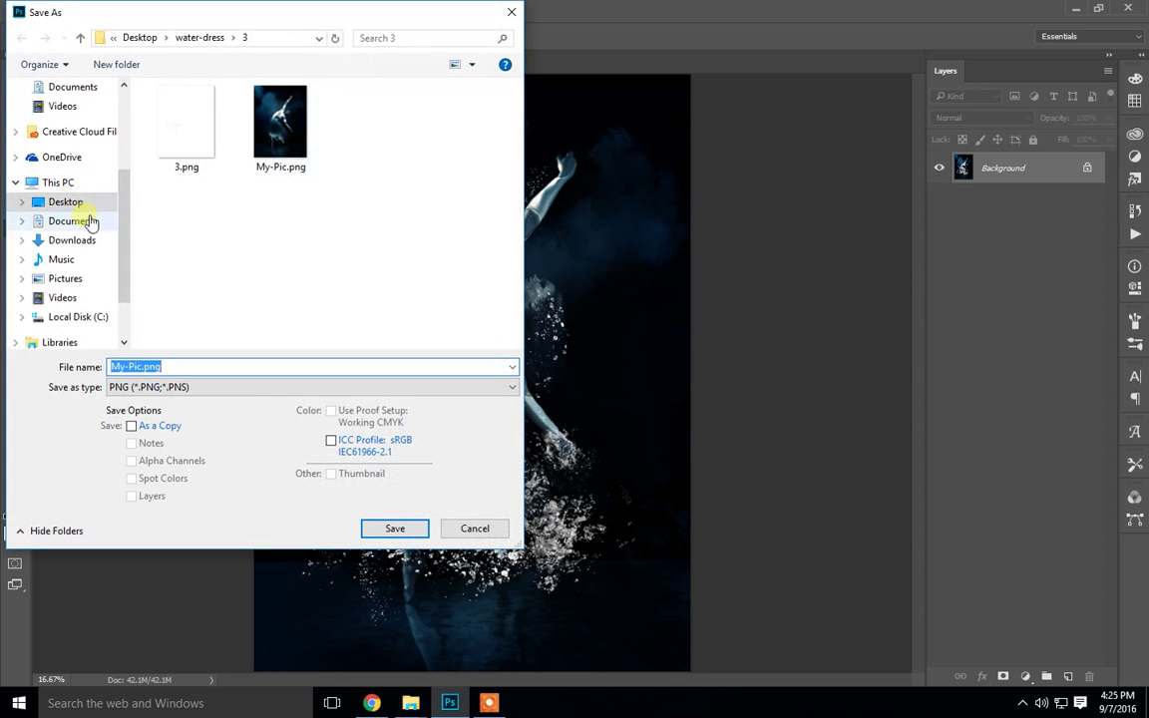
click(151, 387)
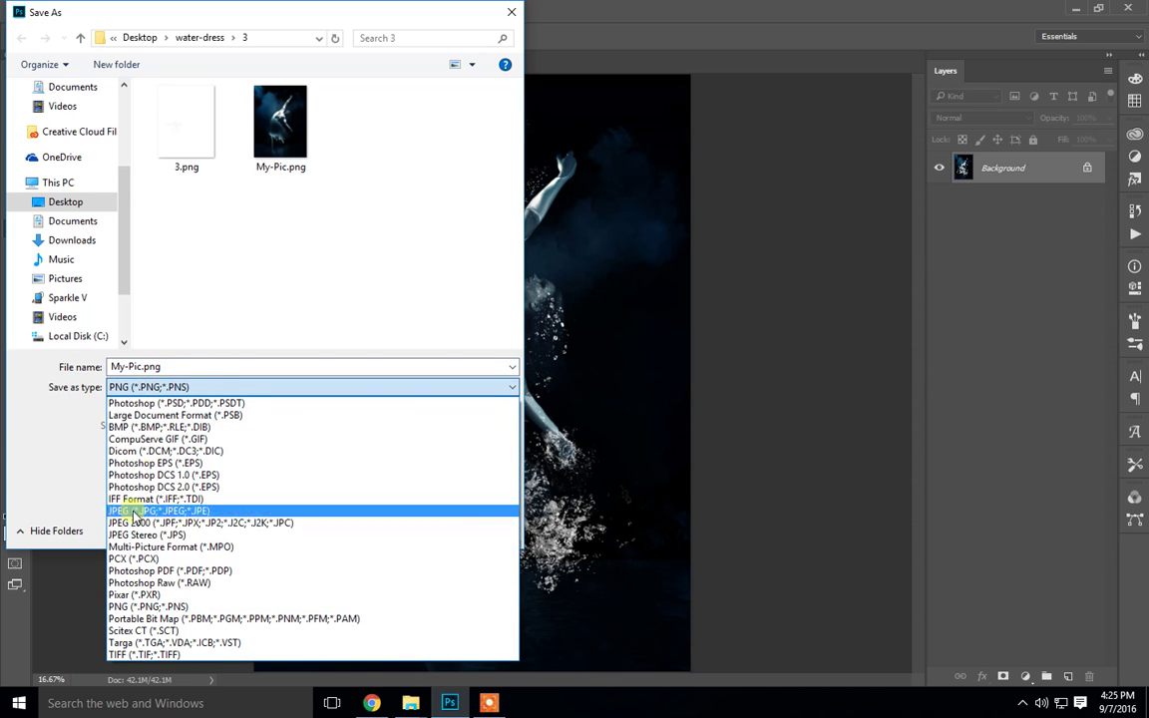
click(146, 510)
click(140, 366)
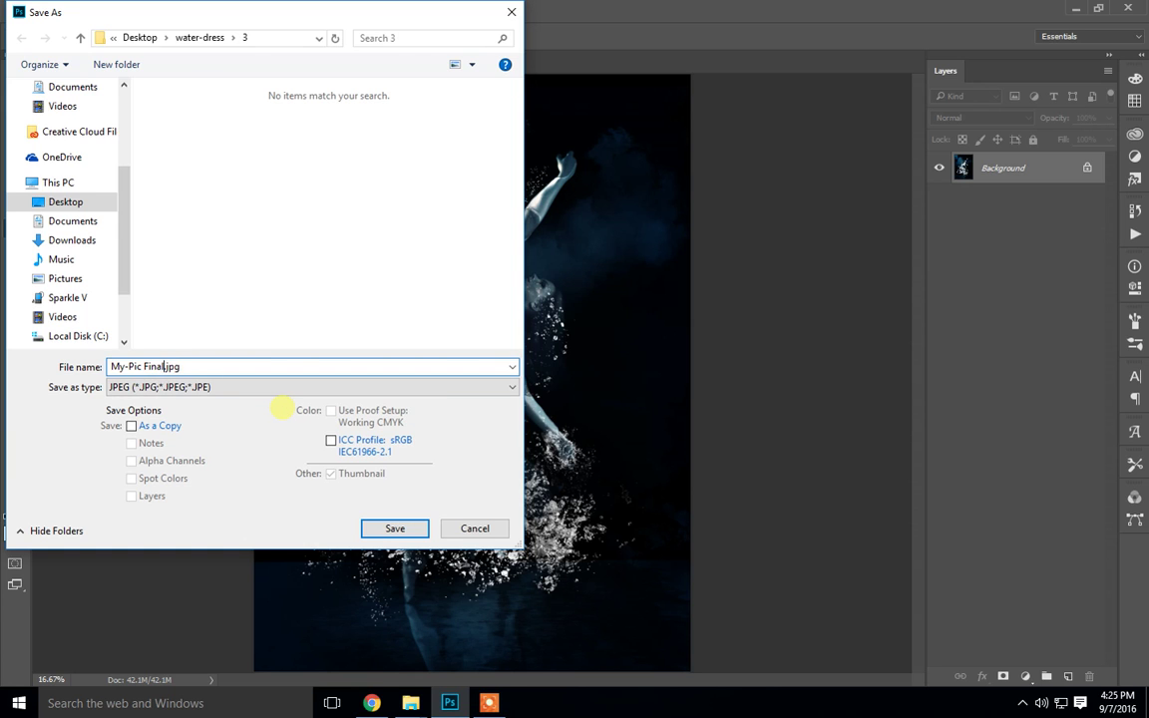
click(206, 390)
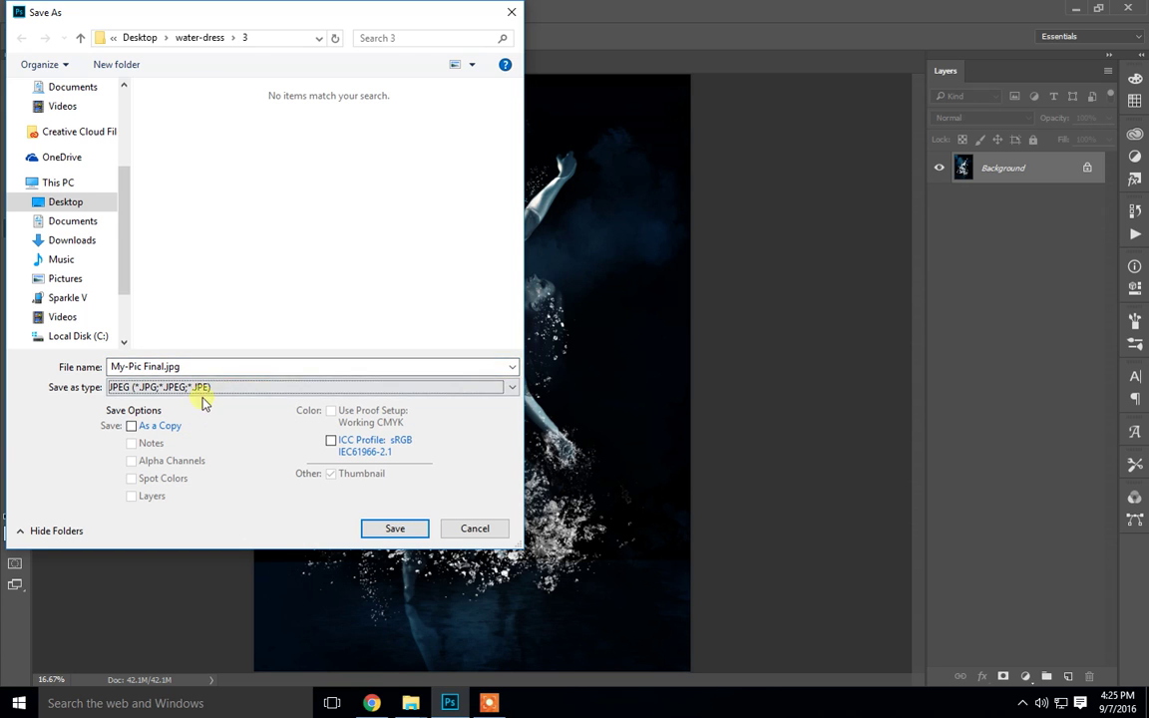
click(394, 531)
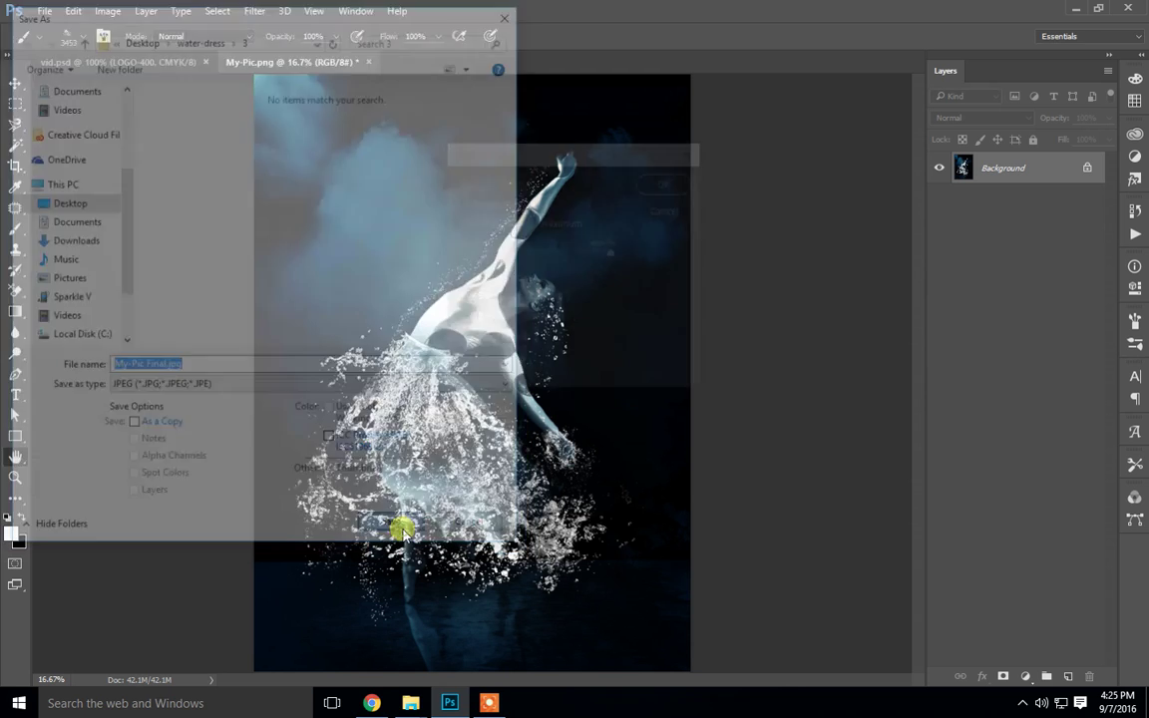
click(668, 185)
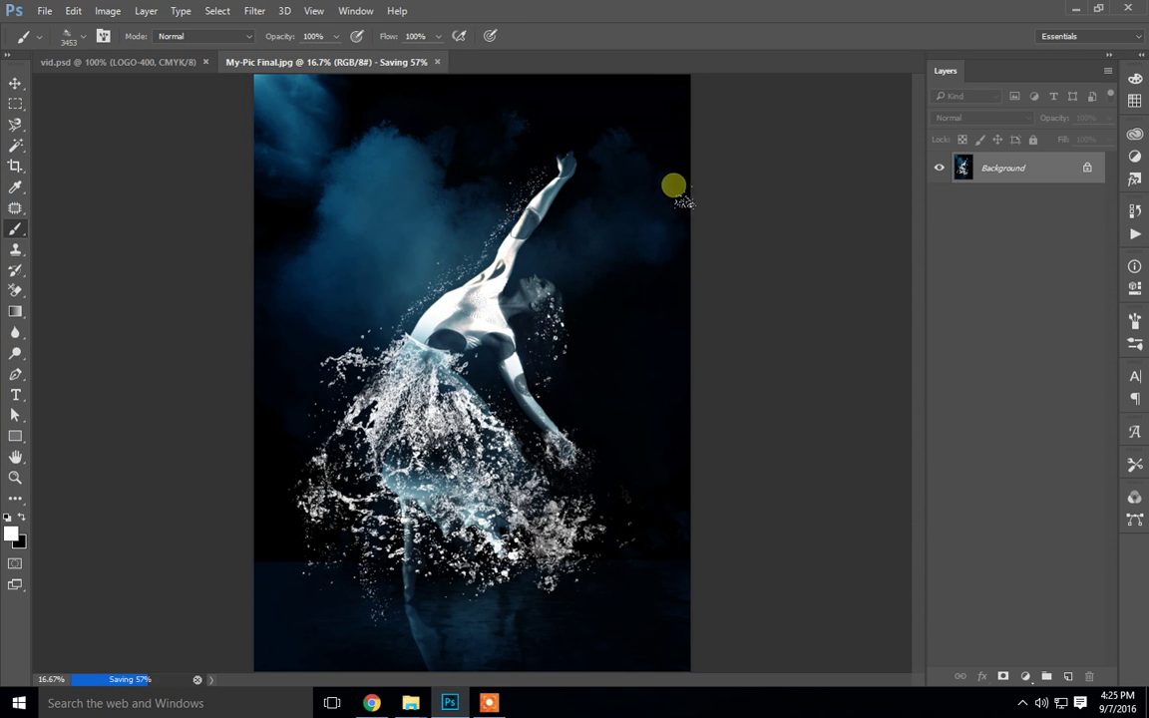
click(14, 84)
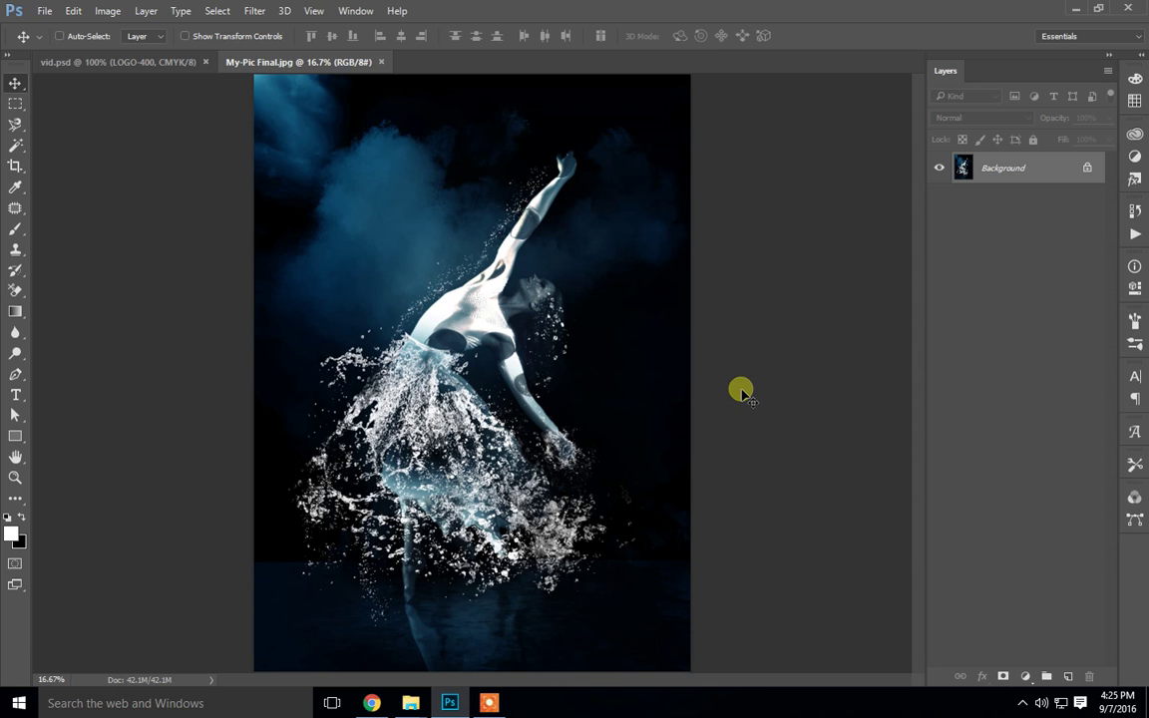
click(380, 62)
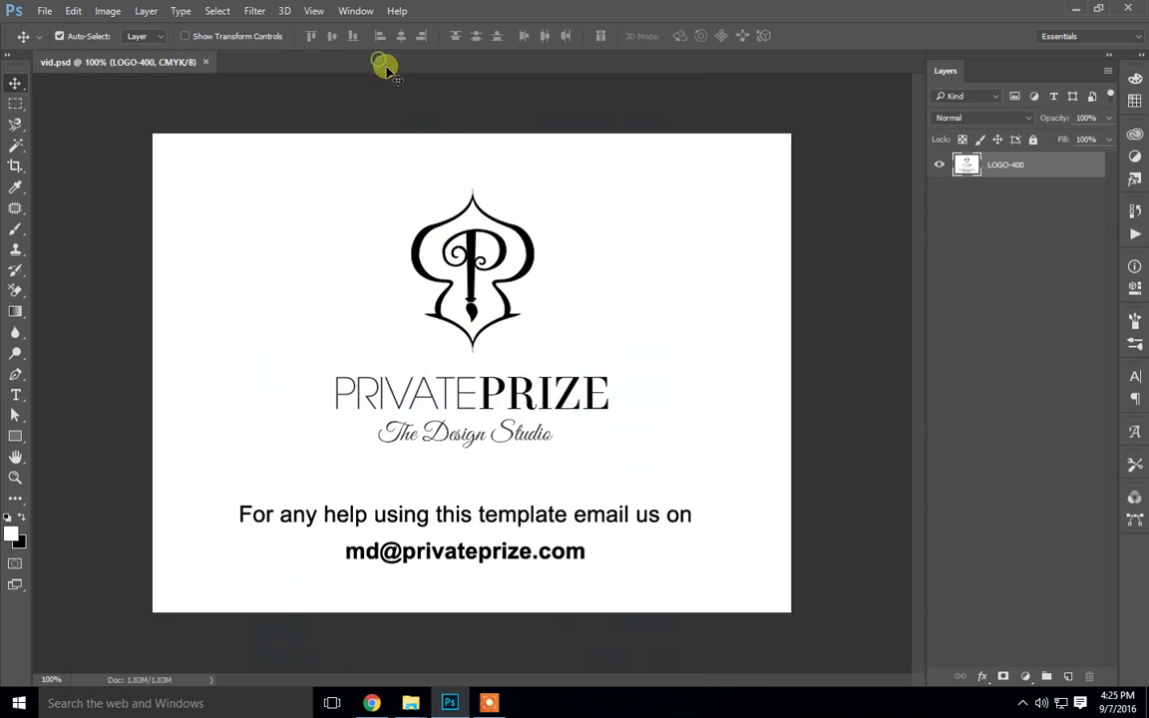